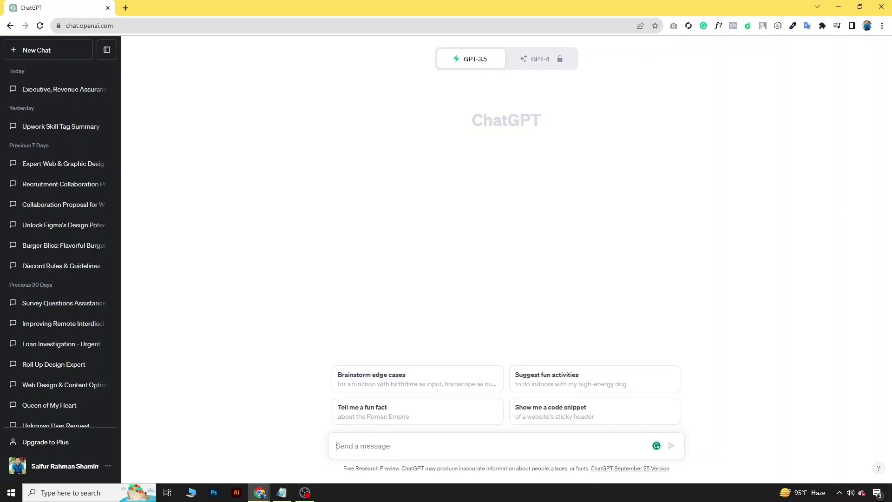
# Paste and send the request for mobile-responsive tic-tac-toe code in HTML, CSS and JavaScript.
pyautogui.write('I want to create a tic-tac-toe  game so generate the mobile responsive code for HTM, CSS and Javascript')
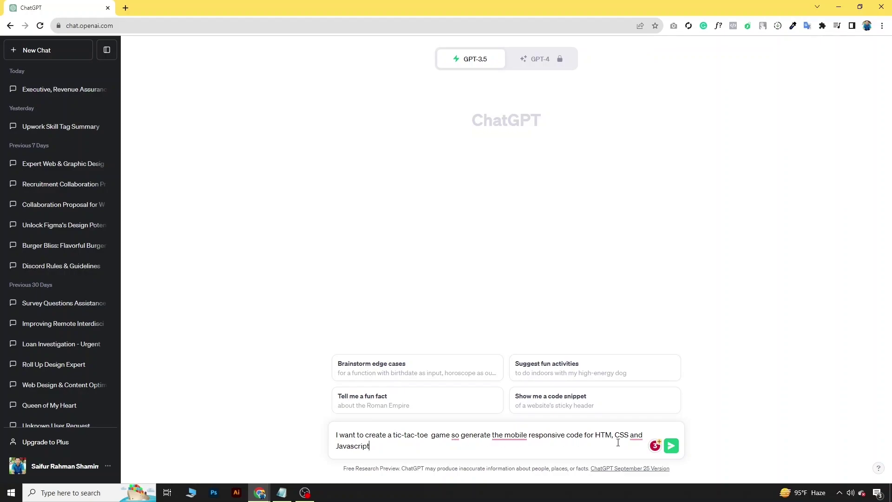
pyautogui.click(670, 446)
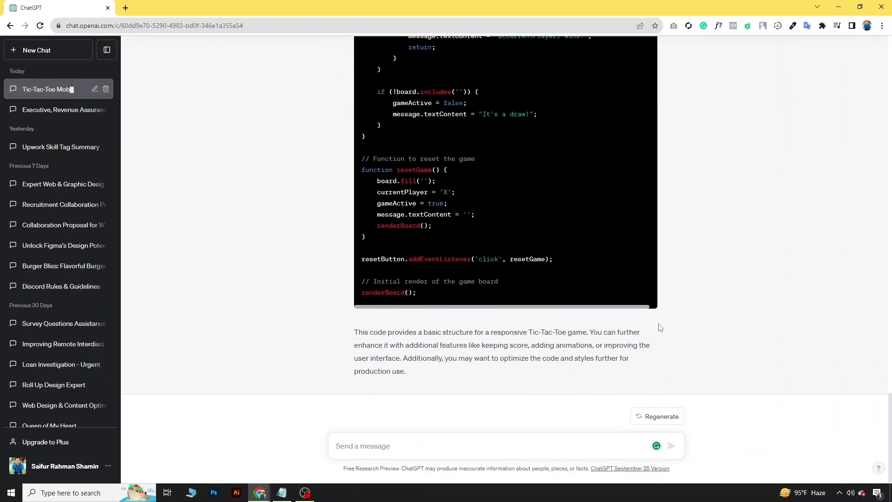
# Look over the Tic Tac Toe Game HTML and CSS blocks, then switch to the CodePen homepage tab.
pyautogui.scroll(15, 659, 328)
pyautogui.scroll(15, 660, 328)
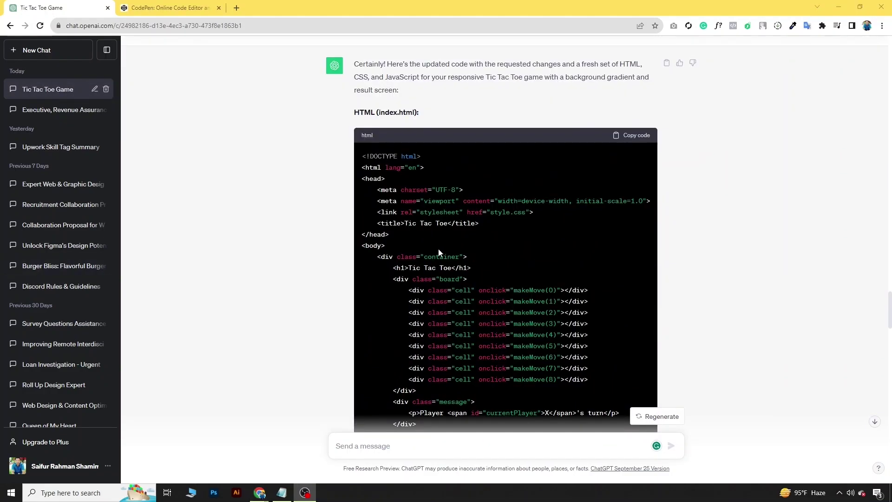
pyautogui.scroll(-20, 543, 275)
pyautogui.scroll(12, 542, 283)
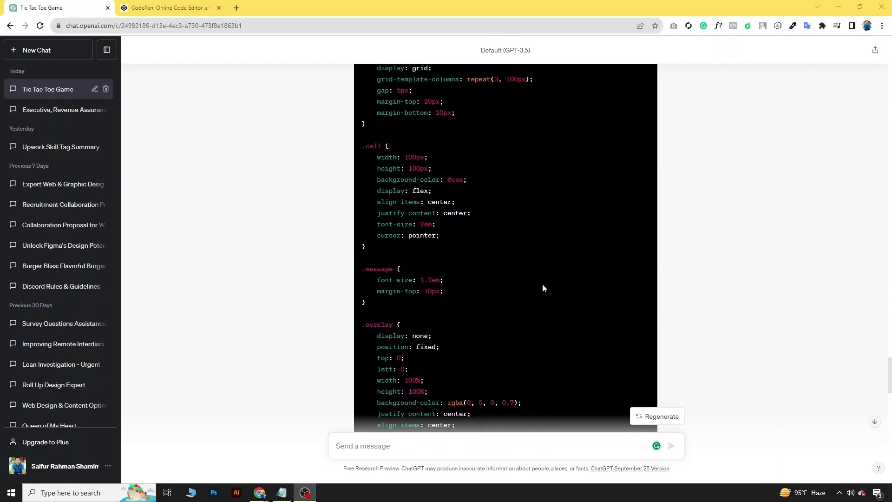
pyautogui.scroll(10, 543, 285)
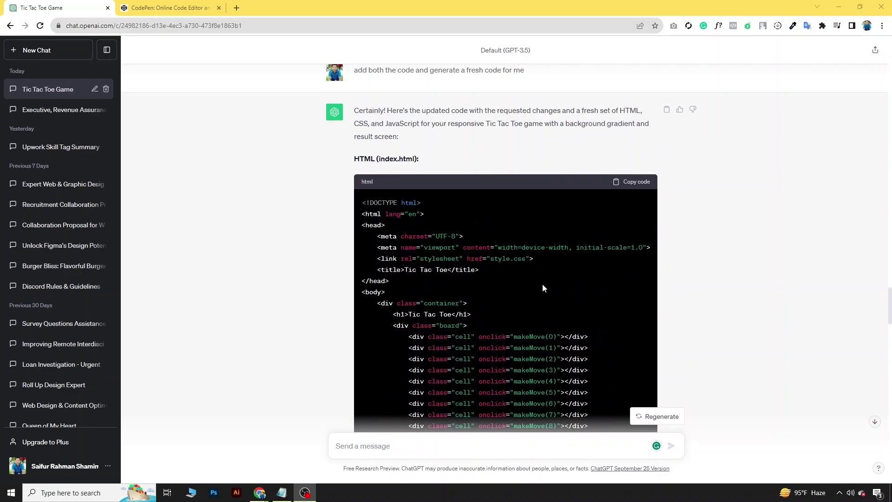
pyautogui.click(167, 11)
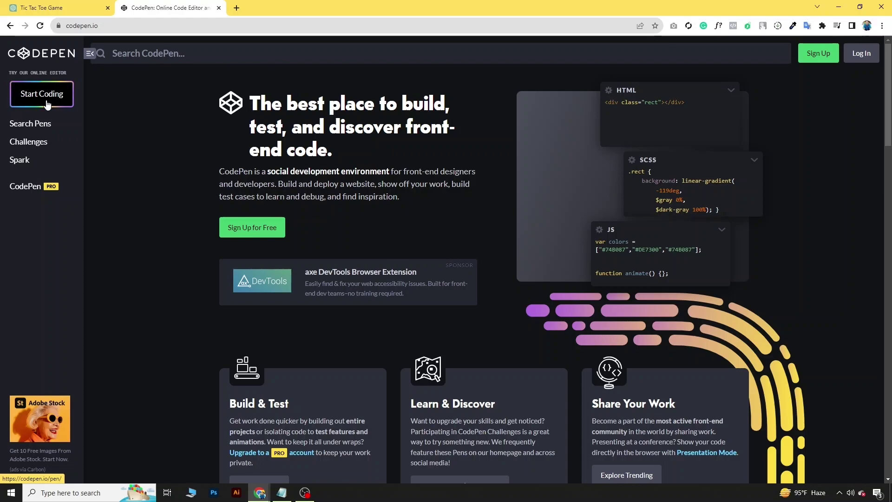
# Start a new blank pen and paste ChatGPT's HTML code into its HTML editor.
pyautogui.click(63, 103)
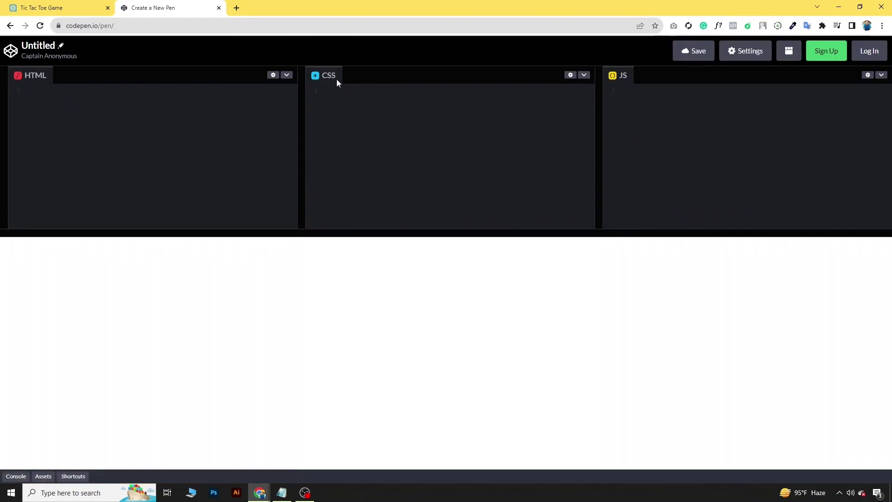
pyautogui.click(42, 7)
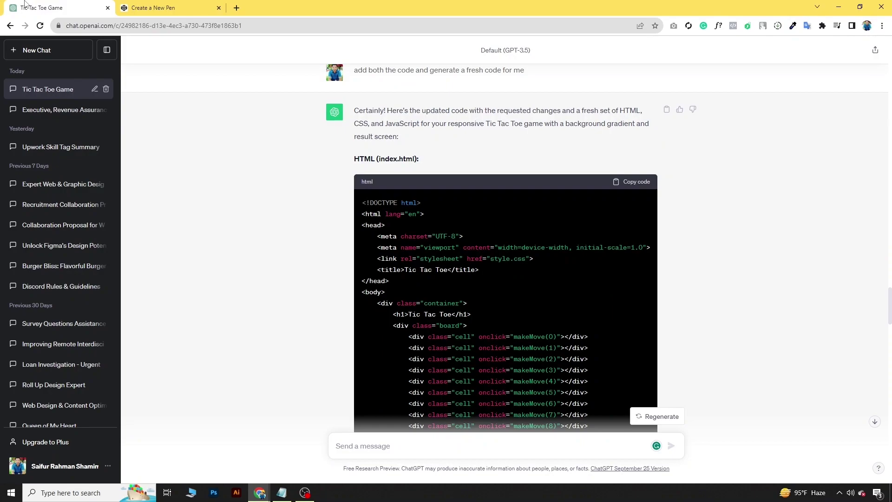
pyautogui.click(626, 184)
pyautogui.click(162, 4)
pyautogui.click(160, 99)
pyautogui.hotkey('ctrl', 'v')
# Copy ChatGPT's style.css code and paste it into the pen's CSS editor.
pyautogui.click(55, 8)
pyautogui.scroll(-10, 611, 314)
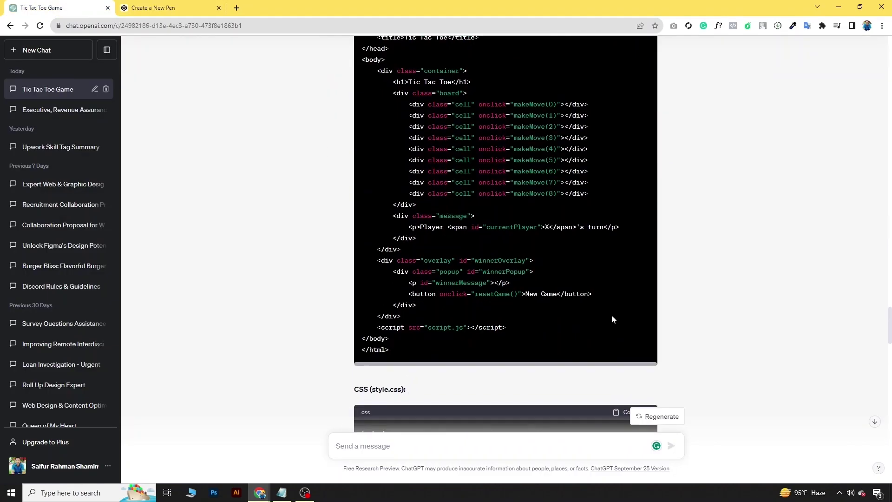
pyautogui.click(635, 180)
pyautogui.click(158, 7)
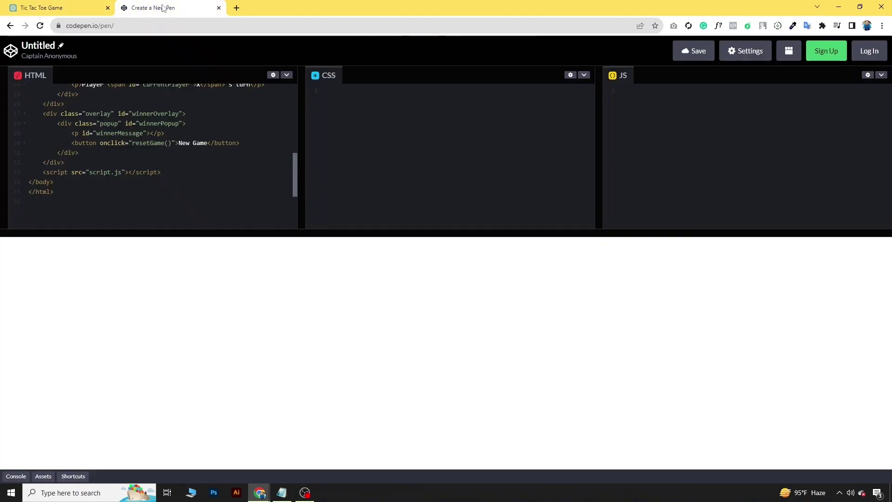
pyautogui.hotkey('ctrl', 'v')
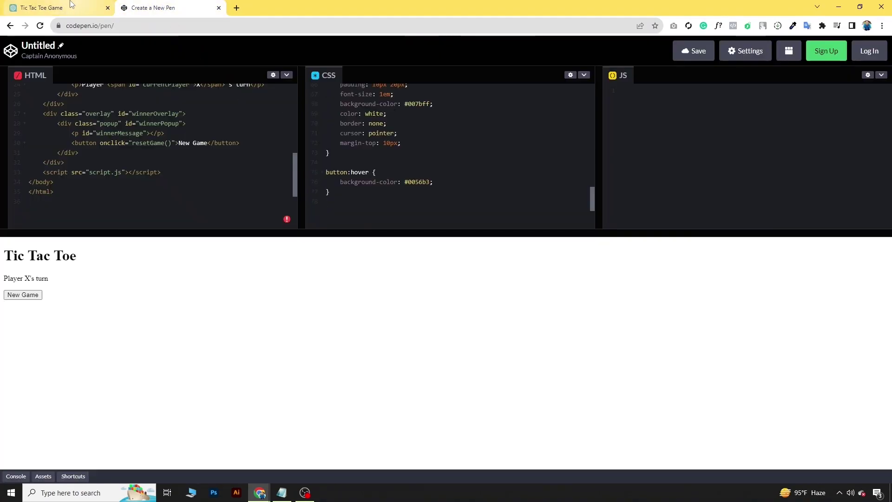
# Copy ChatGPT's script.js code and return to the new pen.
pyautogui.click(55, 8)
pyautogui.scroll(-5, 575, 294)
pyautogui.scroll(-10, 575, 294)
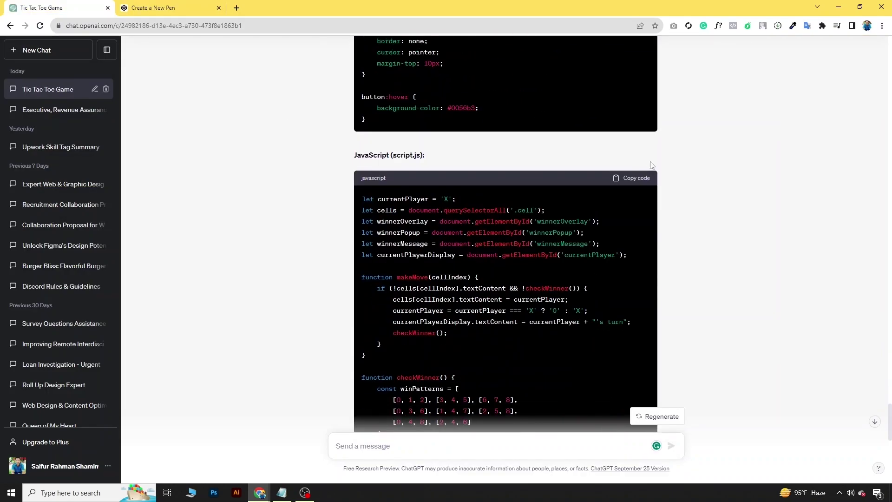
pyautogui.click(645, 178)
pyautogui.click(158, 8)
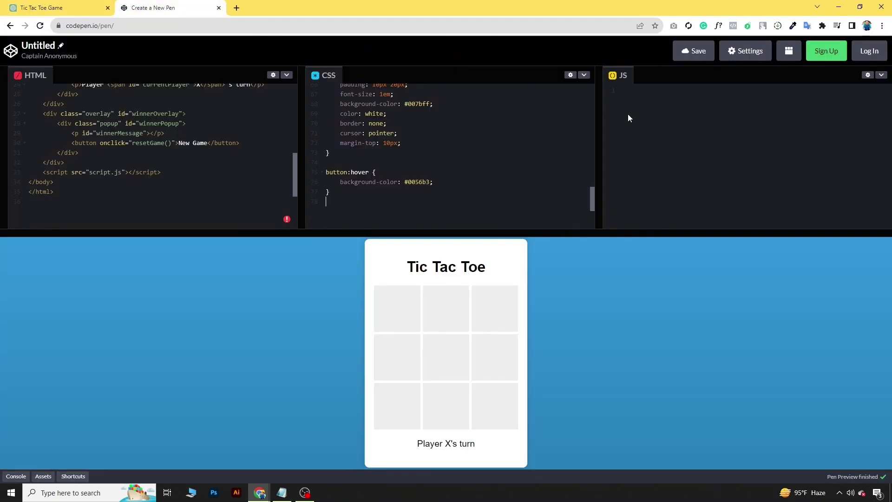
# Paste the JavaScript into the JS editor and play a round X wins down the left column, then reset.
pyautogui.click(650, 119)
pyautogui.hotkey('ctrl', 'v')
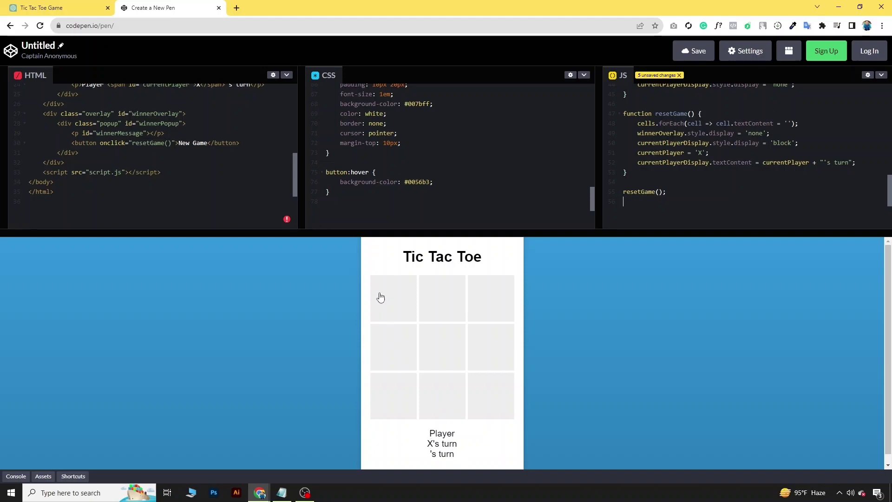
pyautogui.click(392, 302)
pyautogui.click(440, 308)
pyautogui.click(412, 349)
pyautogui.click(440, 349)
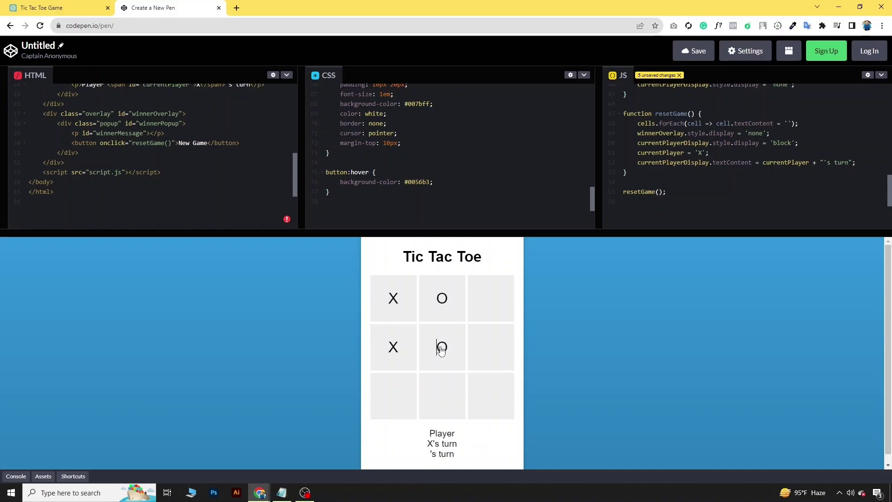
pyautogui.click(410, 393)
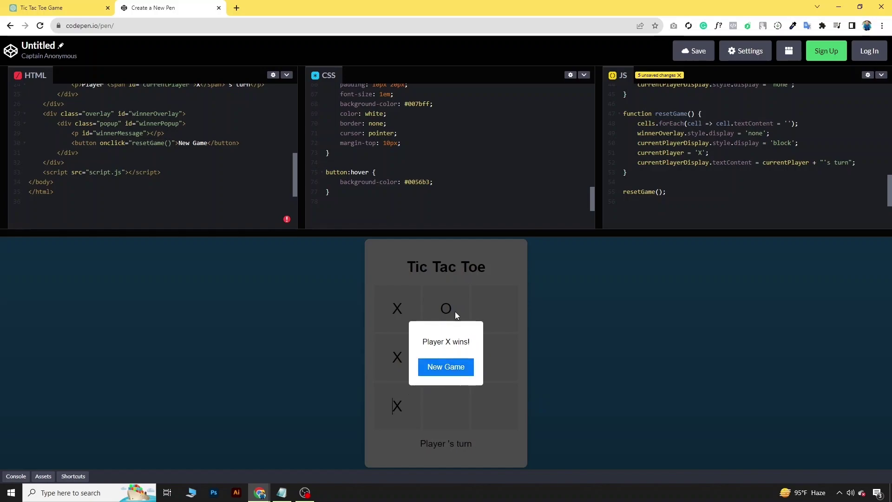
pyautogui.click(467, 369)
# Play a round O wins down the middle column, then clear the board.
pyautogui.click(403, 301)
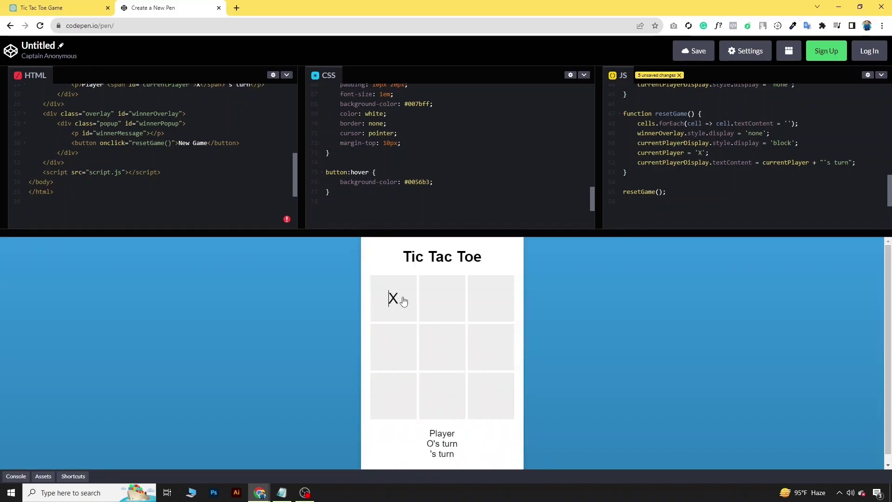
pyautogui.click(459, 302)
pyautogui.click(400, 349)
pyautogui.click(453, 346)
pyautogui.click(472, 311)
pyautogui.click(441, 394)
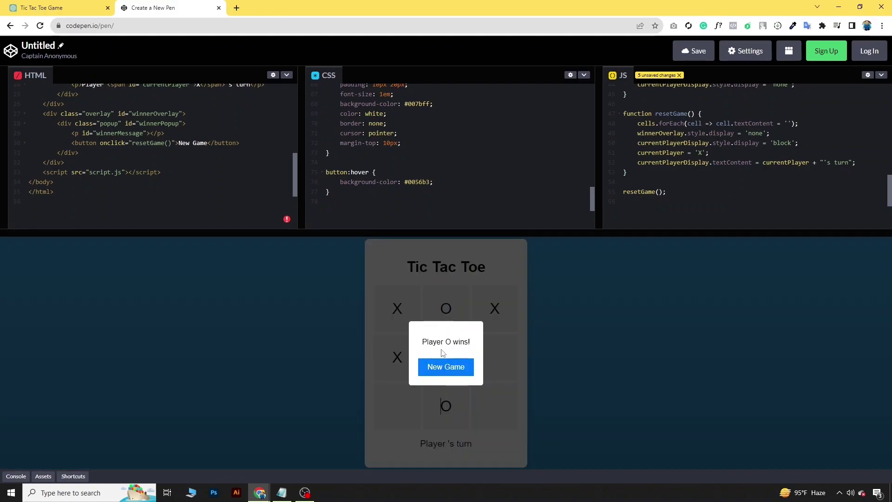
pyautogui.click(462, 367)
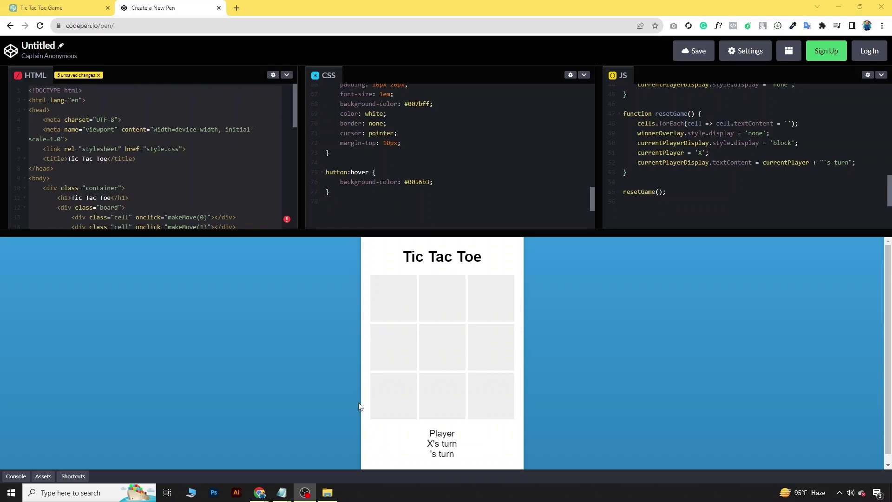
# Minimize Chrome and open the empty Tactactoe folder on the desktop.
pyautogui.click(334, 494)
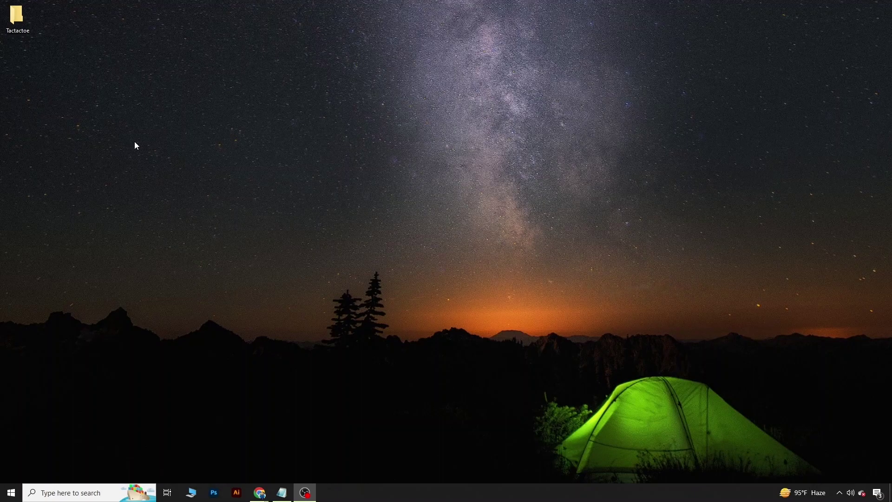
pyautogui.doubleClick(17, 17)
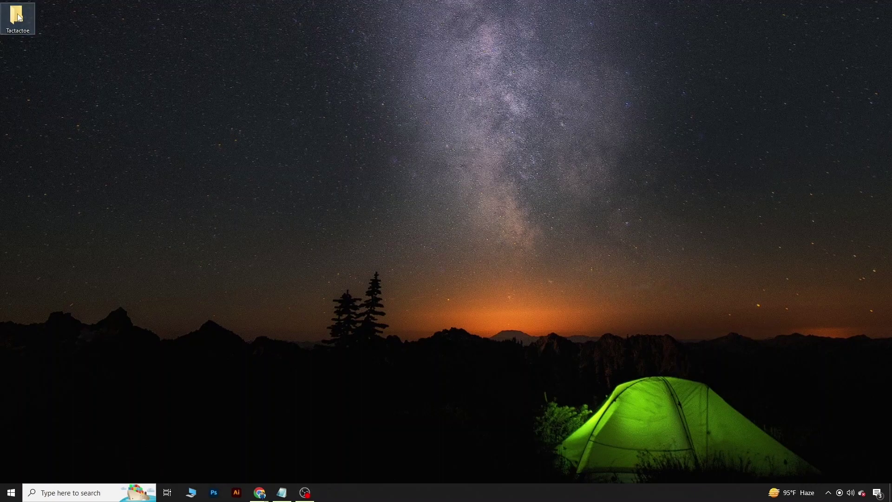
pyautogui.rightClick(255, 153)
pyautogui.click(219, 125)
# Search 'note' in Windows search and launch a blank Notepad document.
pyautogui.click(71, 495)
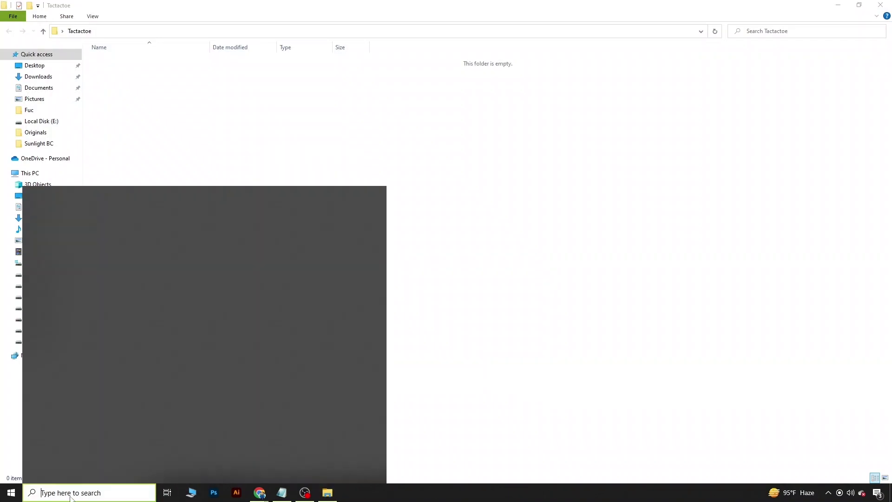
pyautogui.write('note')
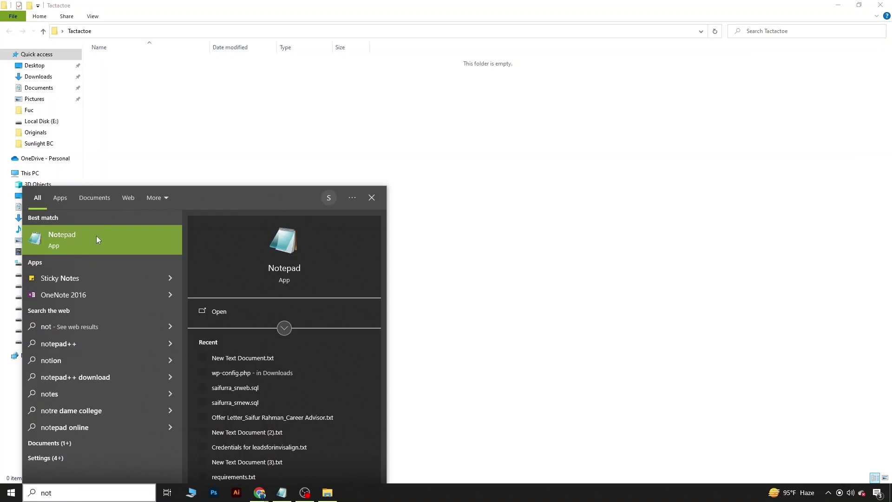
pyautogui.click(96, 236)
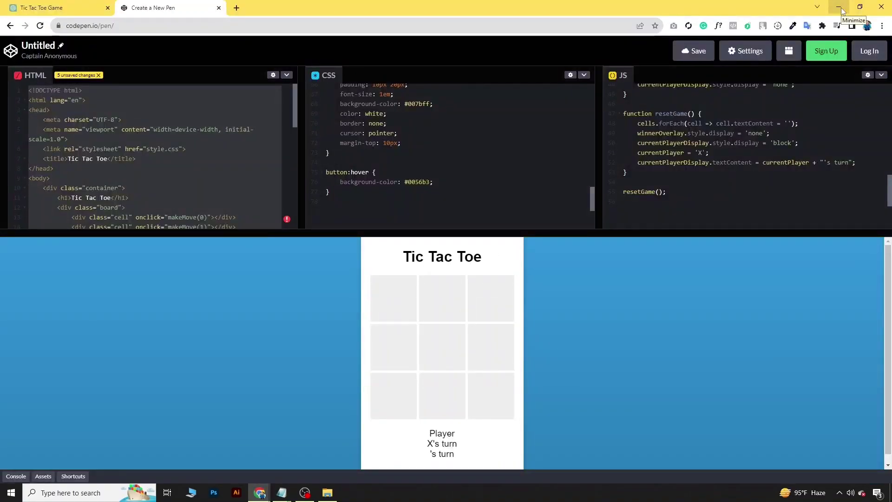
pyautogui.click(838, 7)
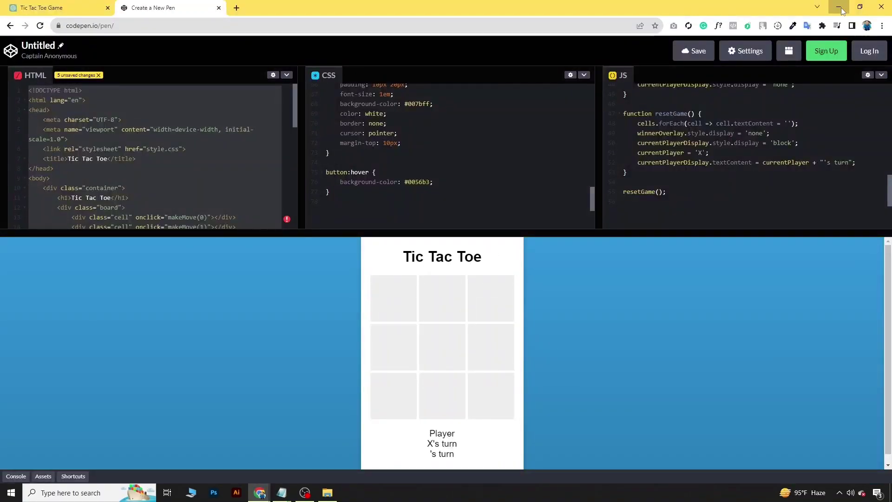
pyautogui.click(321, 143)
# Paste the game's HTML code into the Notepad document.
pyautogui.hotkey('ctrl', 'v')
pyautogui.scroll(5, 251, 158)
pyautogui.scroll(4, 251, 158)
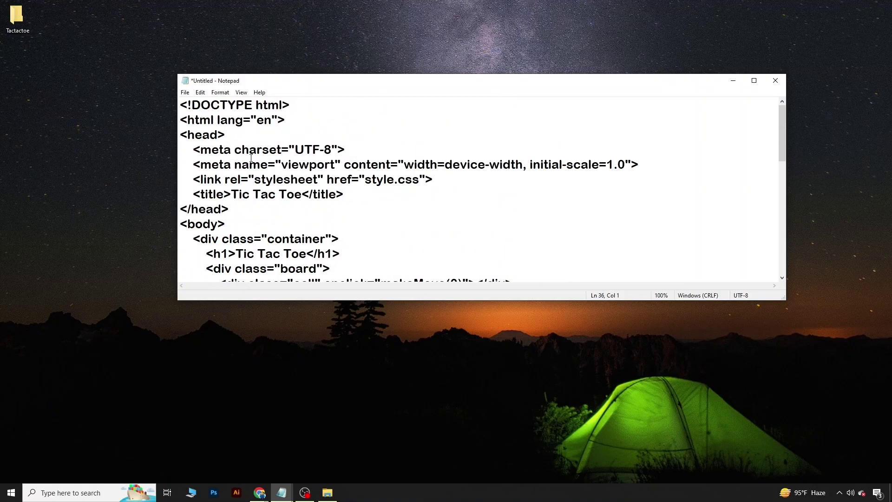
# Save the HTML as index.htm in Desktop\Tactactoe, then return to the pen's CSS editor.
pyautogui.click(185, 93)
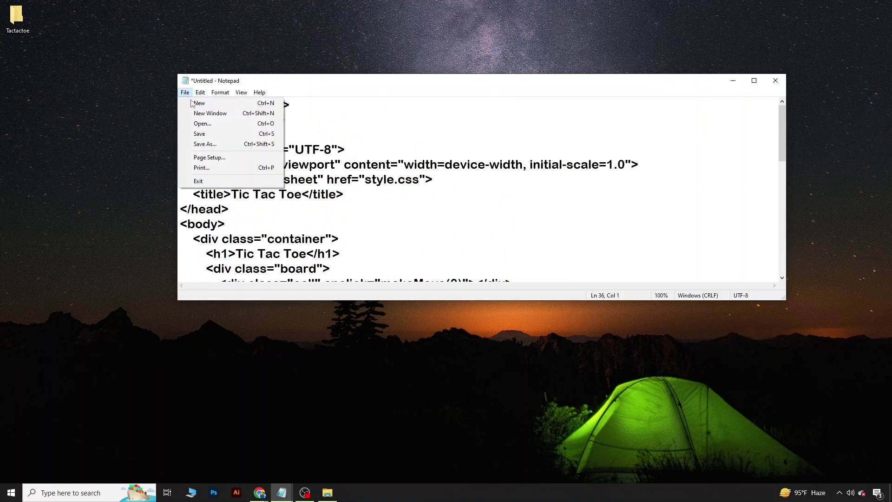
pyautogui.click(205, 144)
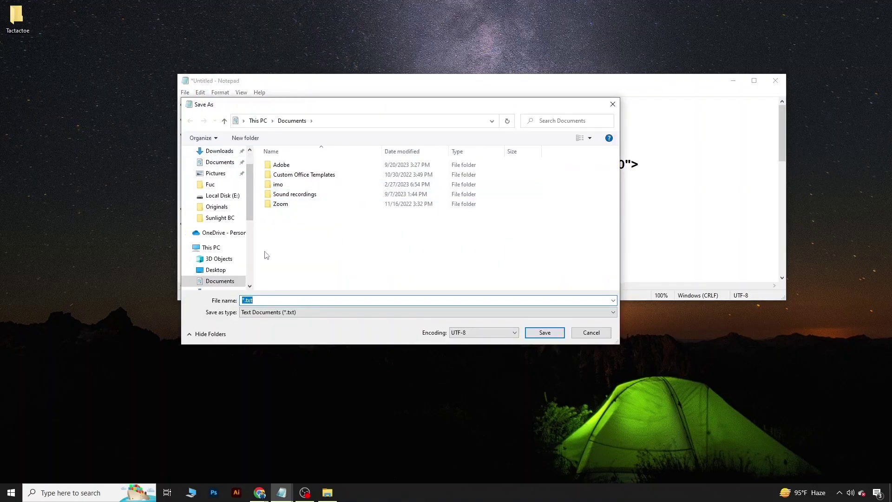
pyautogui.scroll(1, 216, 155)
pyautogui.click(215, 170)
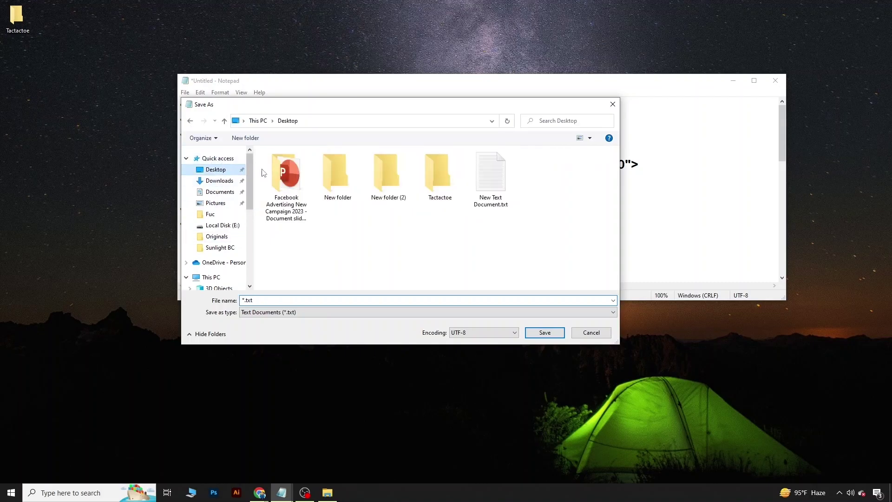
pyautogui.doubleClick(438, 173)
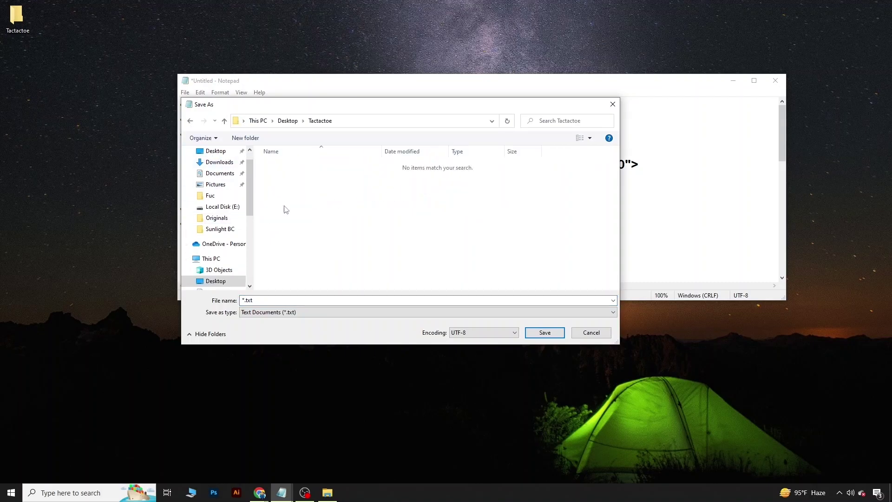
pyautogui.moveTo(254, 301); pyautogui.dragTo(241, 303)
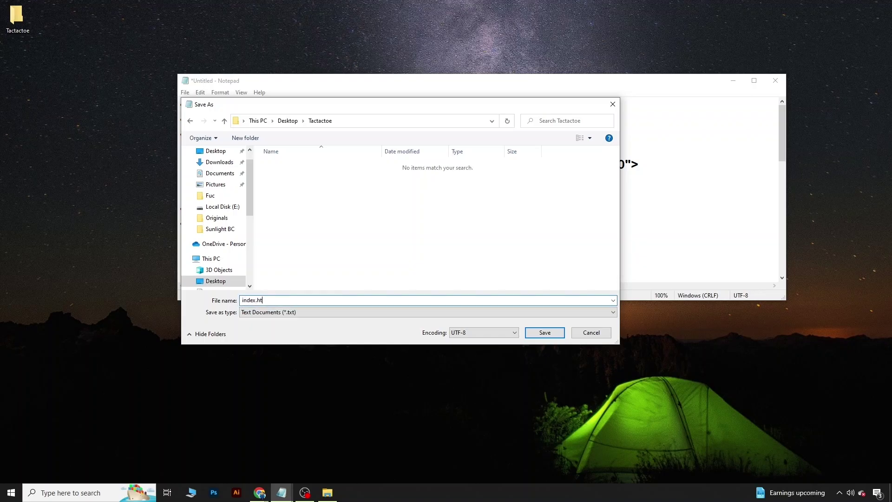
pyautogui.click(544, 332)
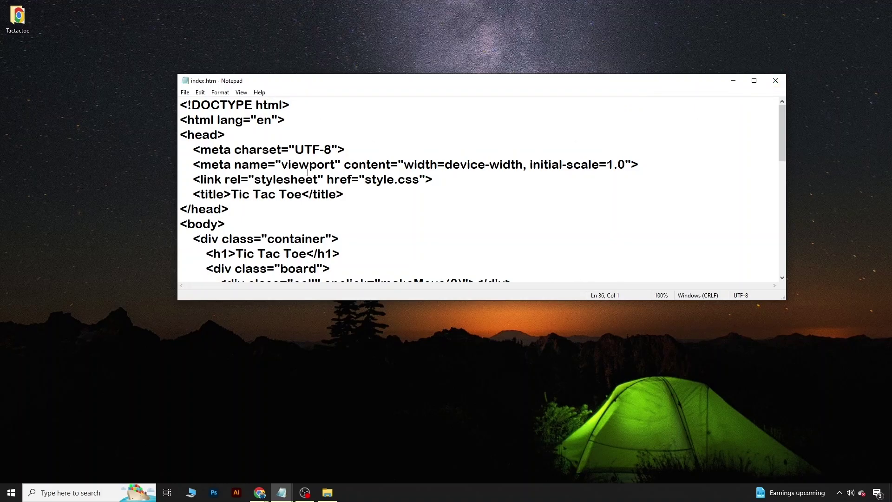
pyautogui.click(221, 435)
pyautogui.click(403, 134)
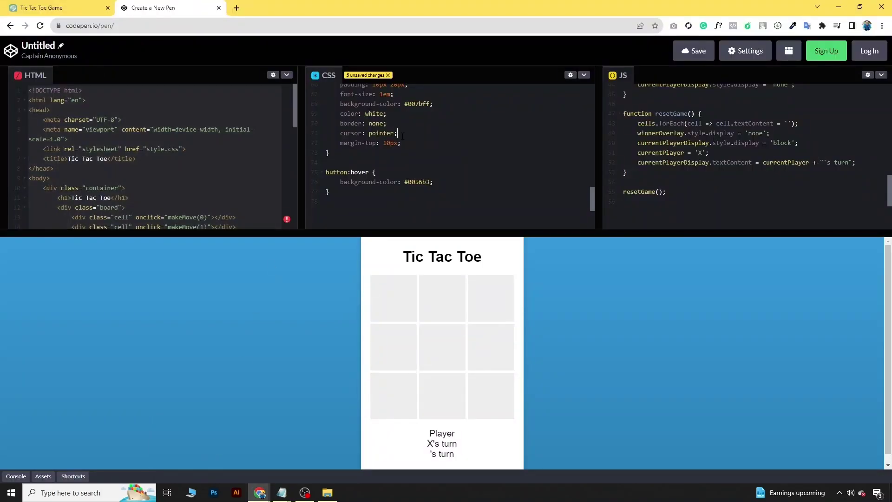
# Copy all of the pen's CSS and paste it over the HTML in Notepad.
pyautogui.hotkey('ctrl', 'a')
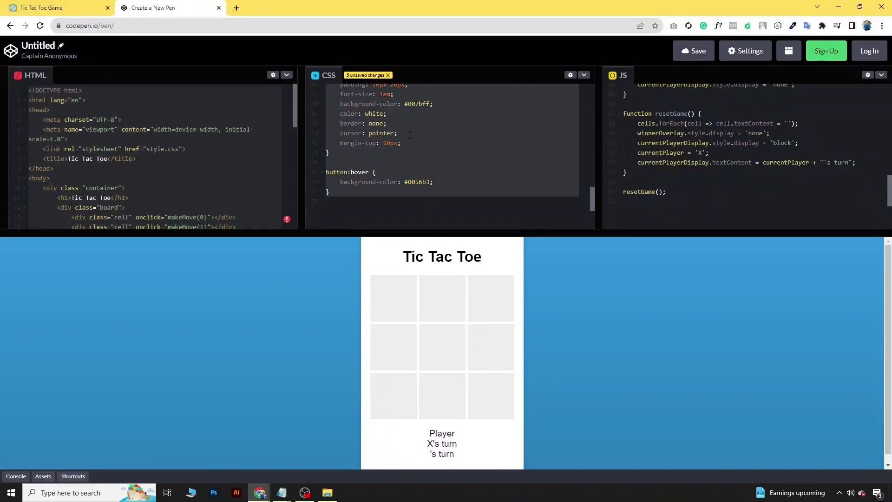
pyautogui.click(841, 6)
pyautogui.hotkey('ctrl', 'a')
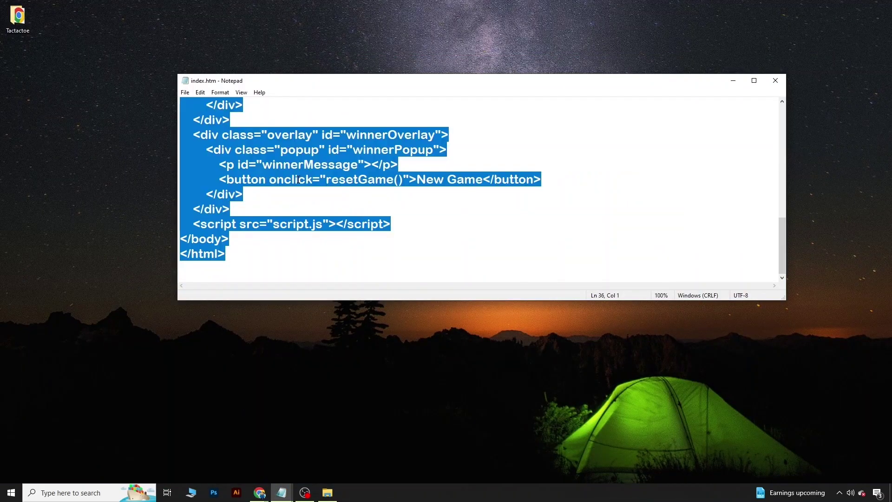
pyautogui.hotkey('ctrl', 'v')
# Save the CSS as style.css in the Desktop\Tactactoe folder.
pyautogui.click(184, 92)
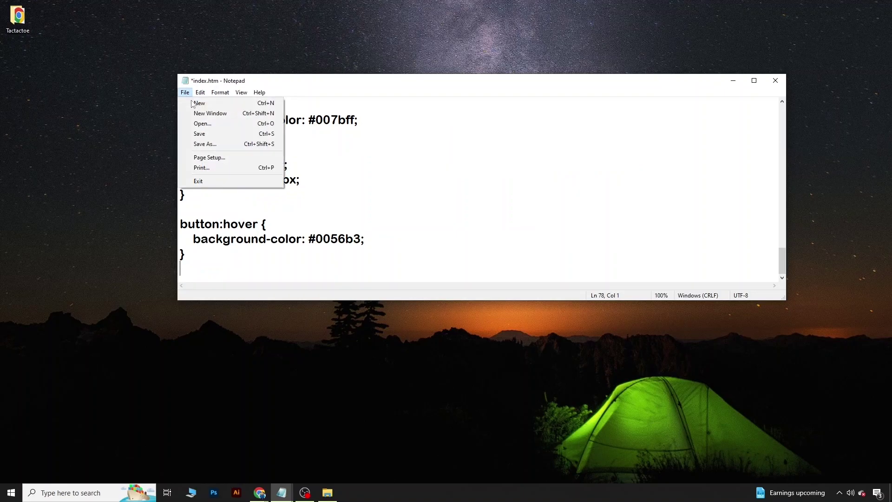
pyautogui.click(205, 144)
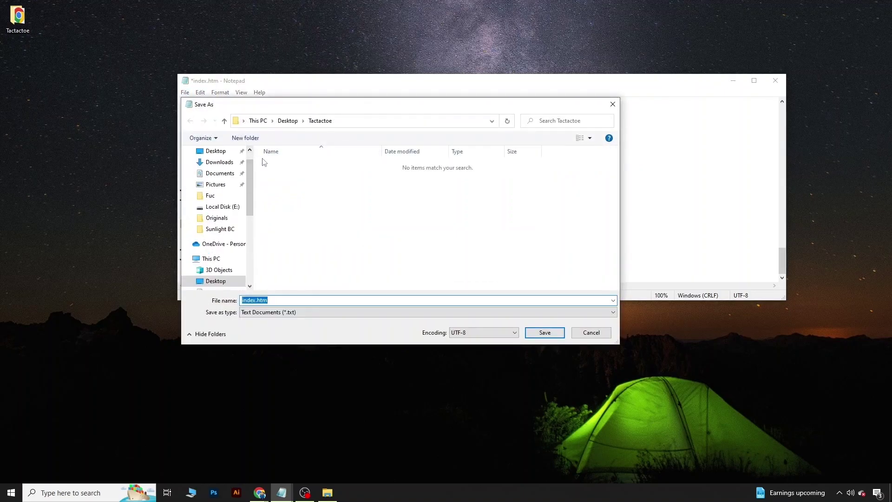
pyautogui.click(217, 151)
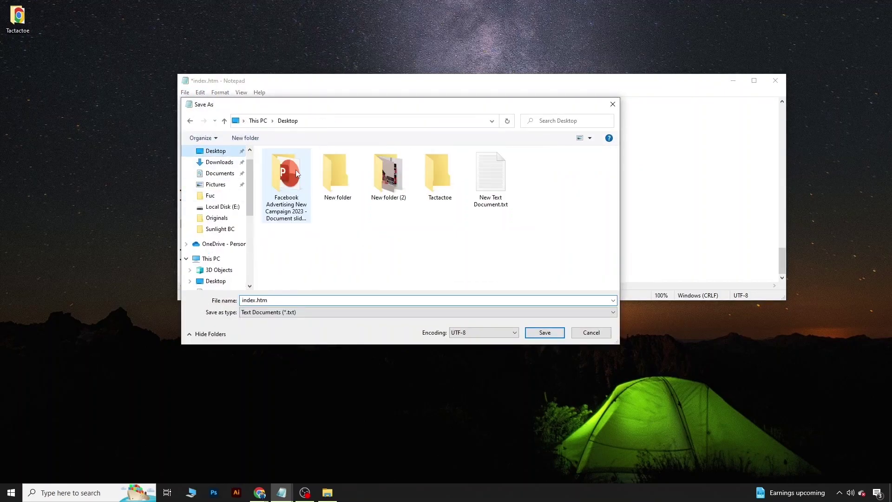
pyautogui.doubleClick(452, 183)
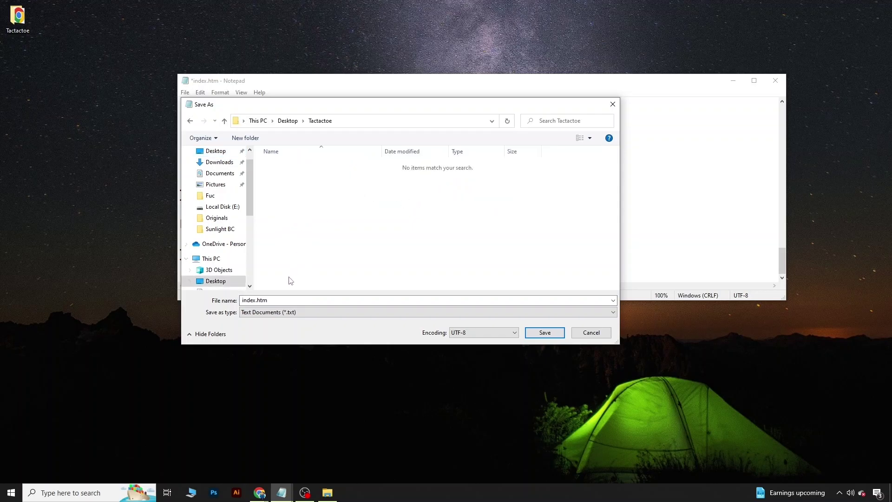
pyautogui.doubleClick(276, 302)
pyautogui.write('style.css')
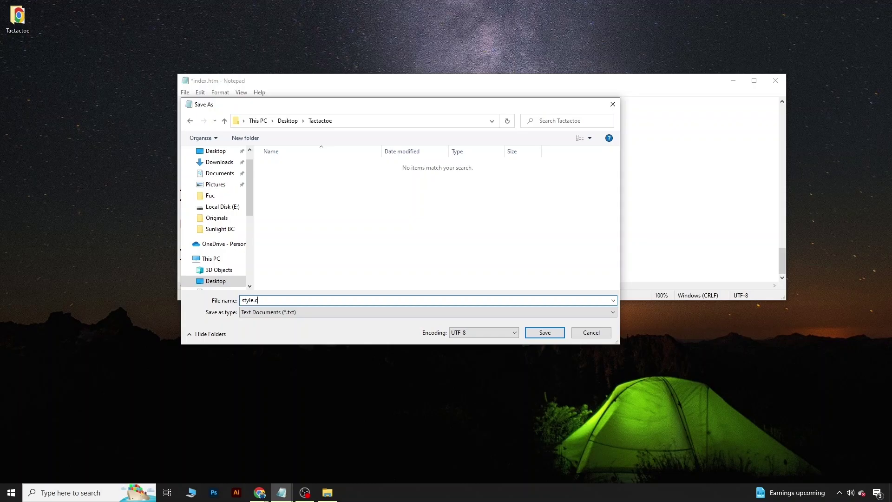
pyautogui.click(544, 332)
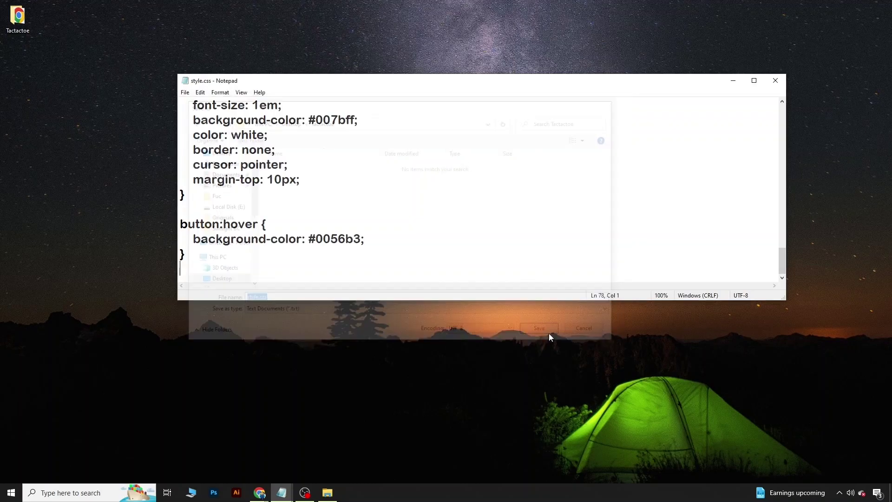
# Copy all of the pen's JavaScript and paste it over the CSS in Notepad.
pyautogui.moveTo(259, 492)
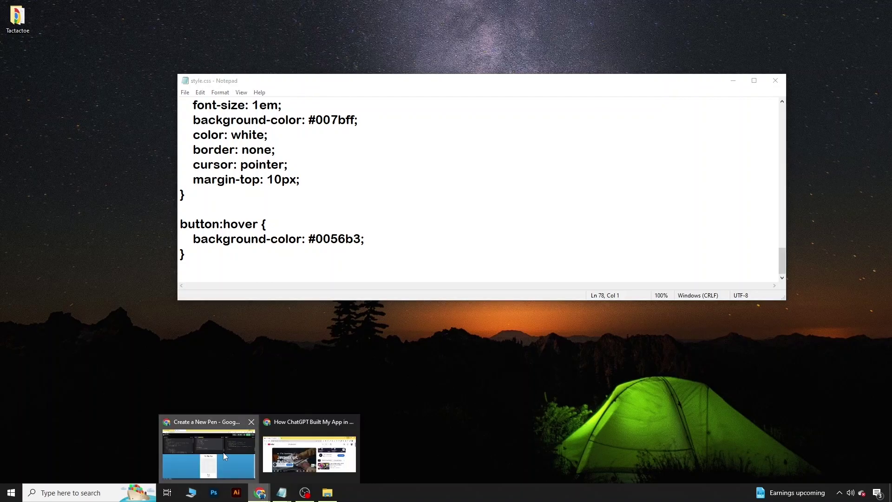
pyautogui.click(205, 442)
pyautogui.hotkey('ctrl', 'a')
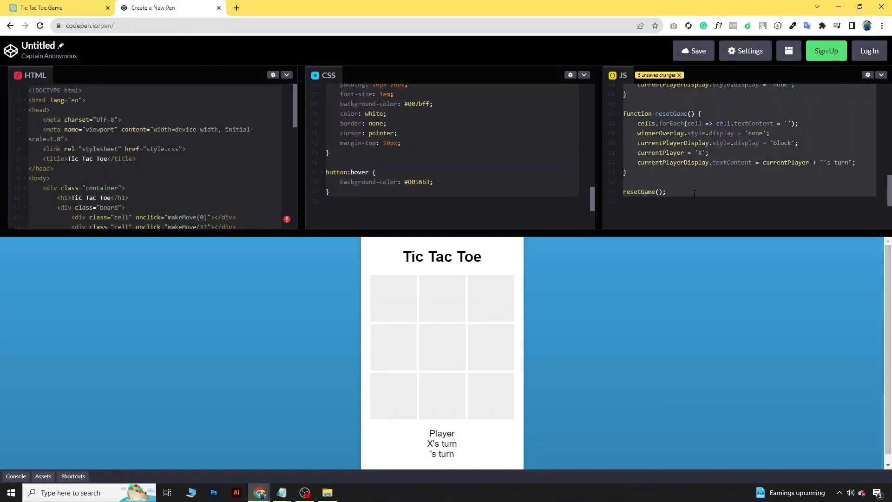
pyautogui.click(839, 6)
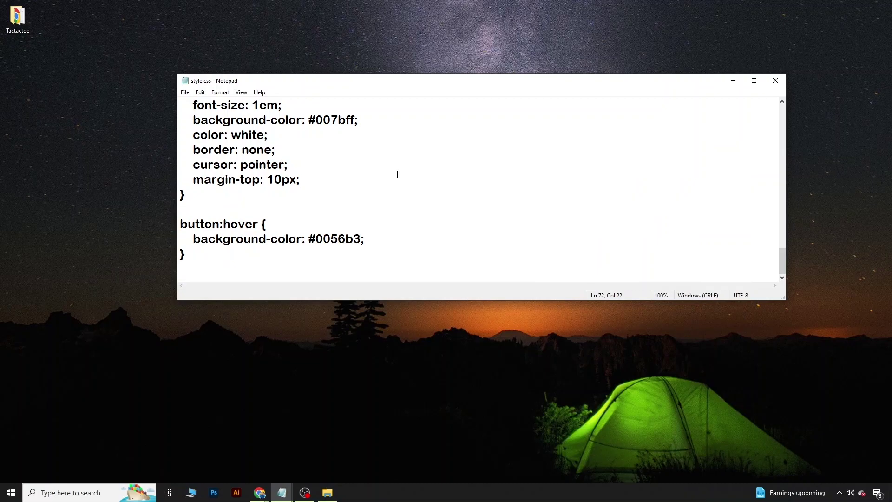
pyautogui.hotkey('ctrl', 'a')
pyautogui.hotkey('ctrl', 'v')
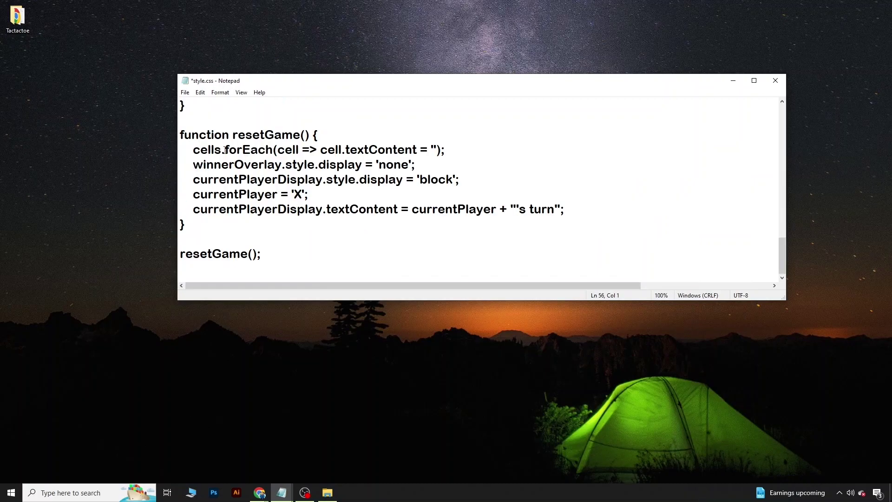
# Save the JavaScript as script.js in Tactactoe and close Notepad.
pyautogui.click(185, 92)
pyautogui.click(222, 145)
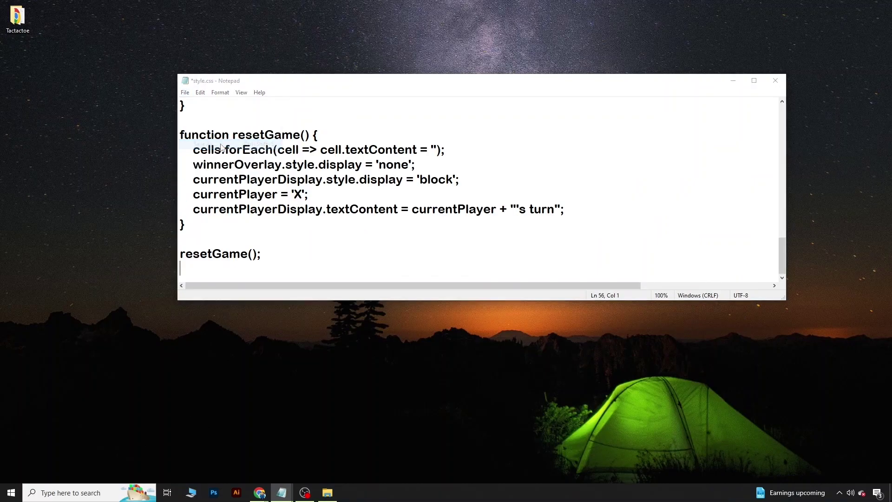
pyautogui.write('scrip')
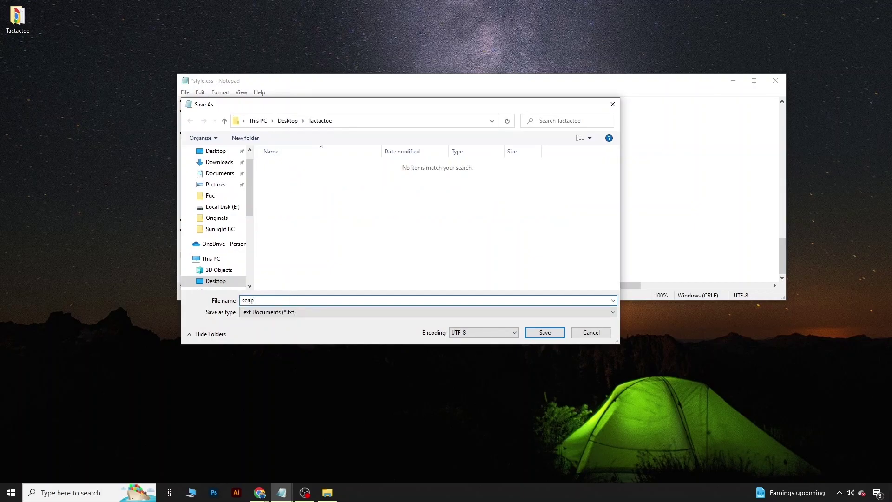
pyautogui.write('t.js')
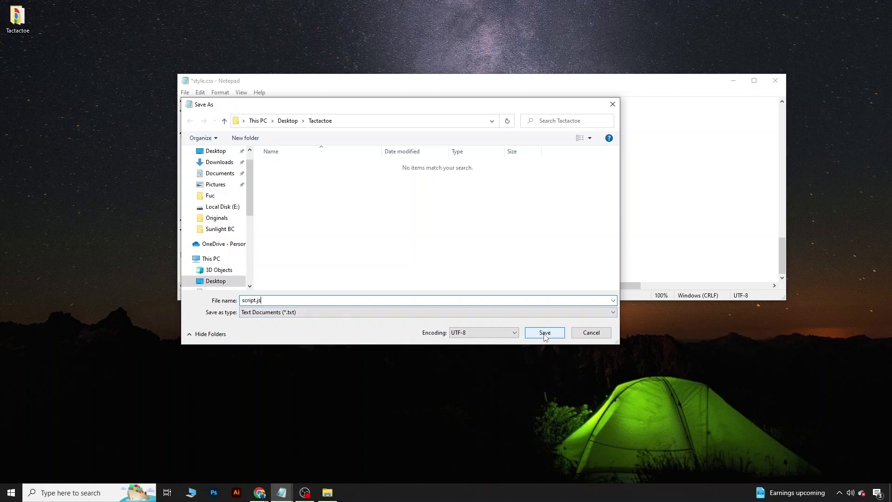
pyautogui.click(545, 332)
pyautogui.click(775, 80)
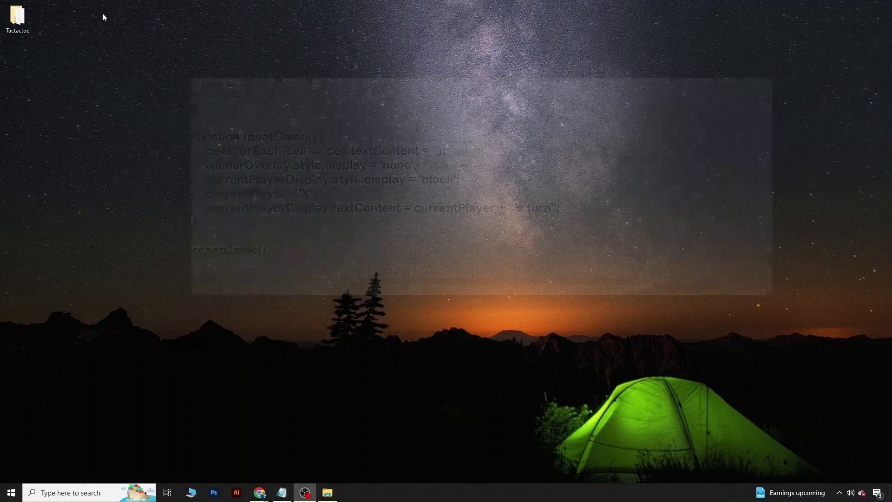
# Open index.htm from the desktop's Tactactoe folder with Google Chrome.
pyautogui.doubleClick(18, 18)
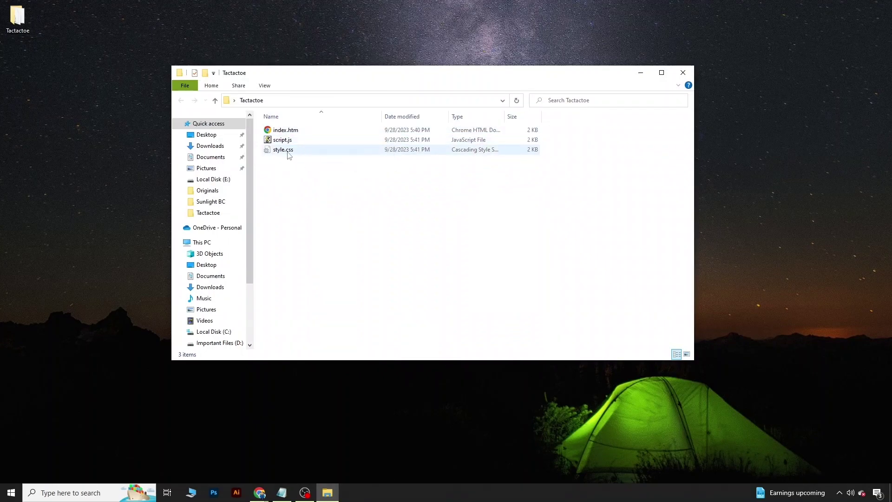
pyautogui.doubleClick(284, 132)
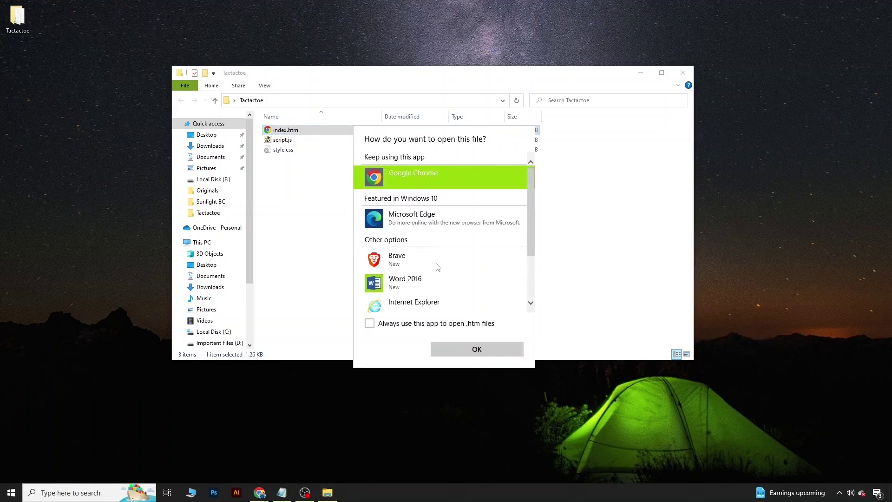
pyautogui.click(464, 349)
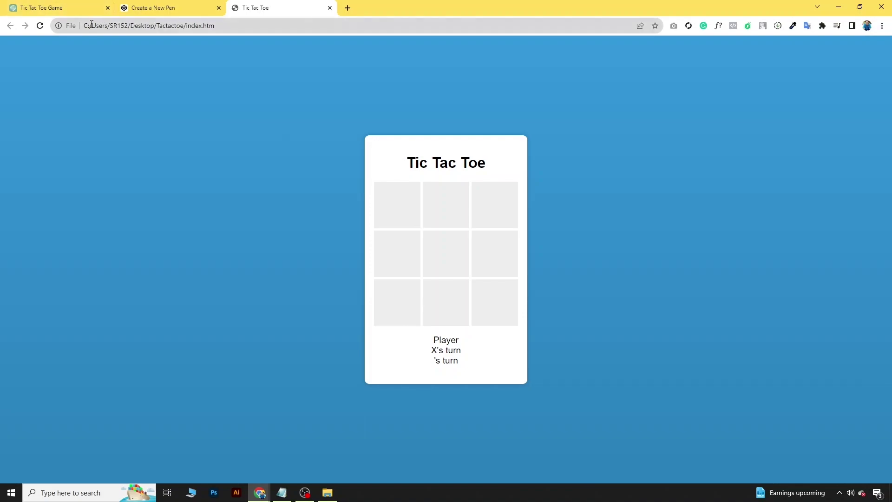
# Play a local game where X wins across the top row, then start a new game.
pyautogui.moveTo(92, 26); pyautogui.dragTo(283, 27)
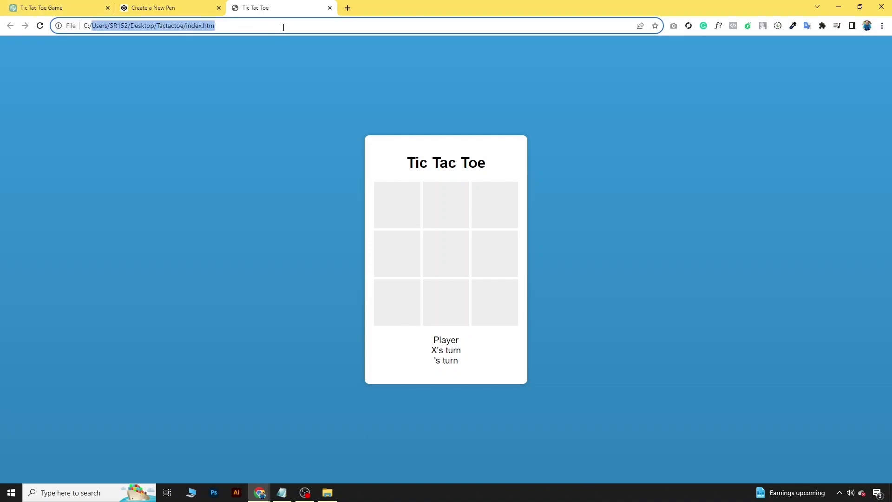
pyautogui.click(406, 211)
pyautogui.click(451, 268)
pyautogui.click(446, 207)
pyautogui.click(486, 239)
pyautogui.click(481, 208)
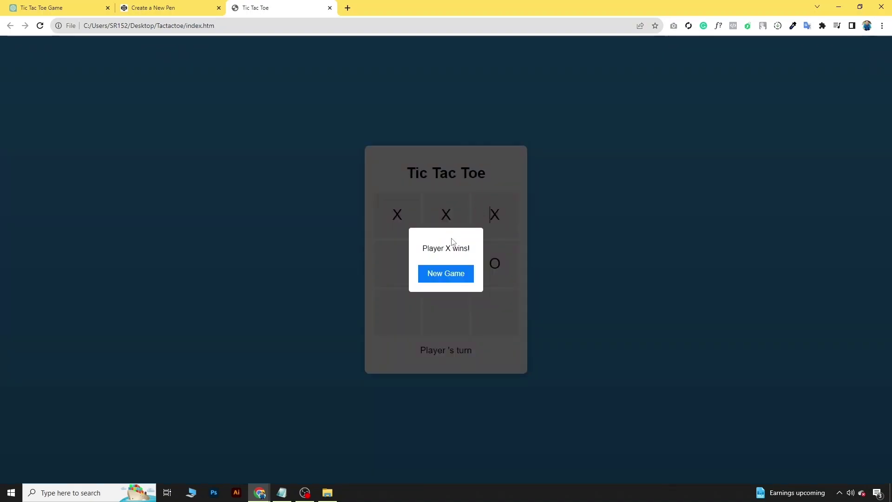
pyautogui.click(454, 278)
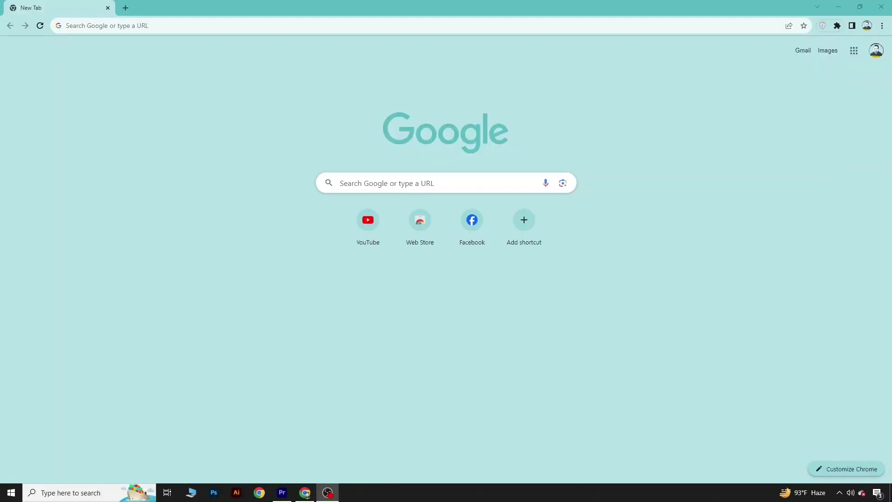
# Load the tiiny.host homepage, start a file upload, then minimize Chrome to the desktop.
pyautogui.click(170, 23)
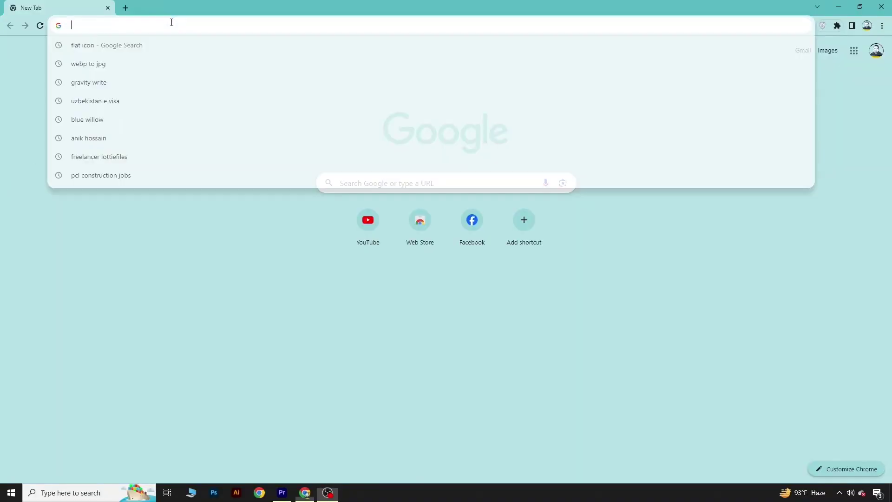
pyautogui.write('https://tiiny.host/')
pyautogui.press('Return')
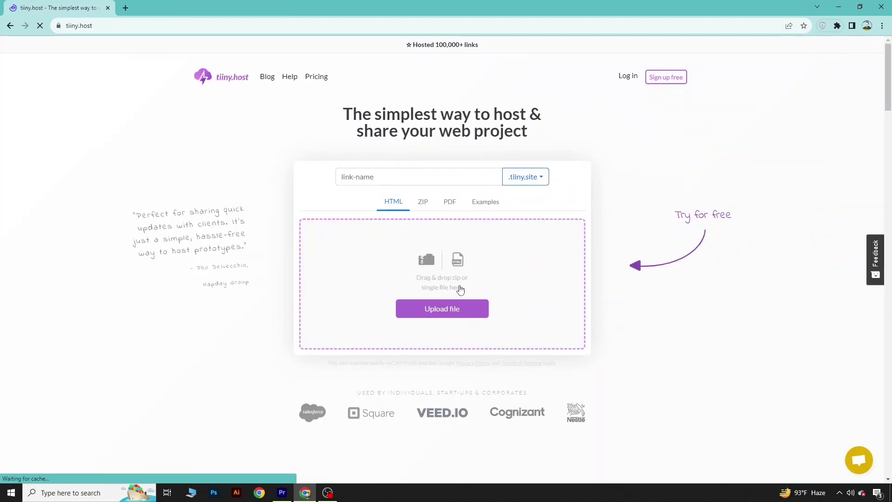
pyautogui.click(441, 314)
pyautogui.click(837, 8)
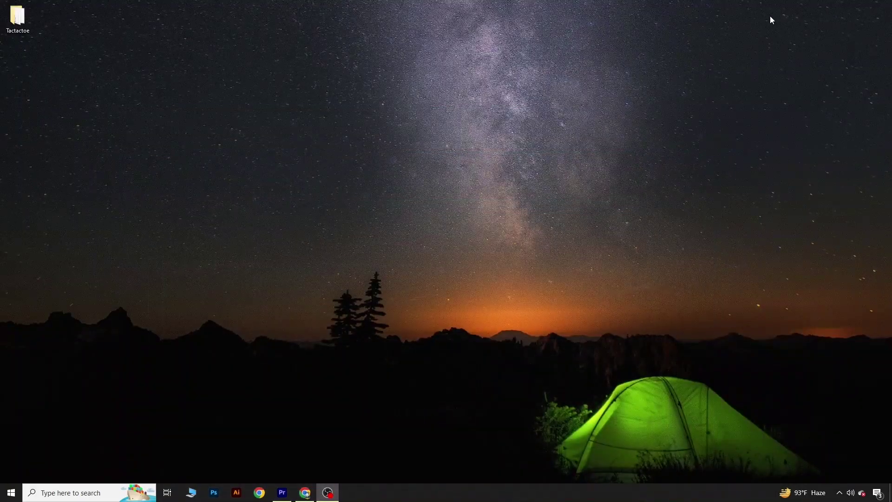
# Check the Tactactoe folder, zip it into Tactactoe.zip, and bring the tiiny.host page back.
pyautogui.doubleClick(18, 27)
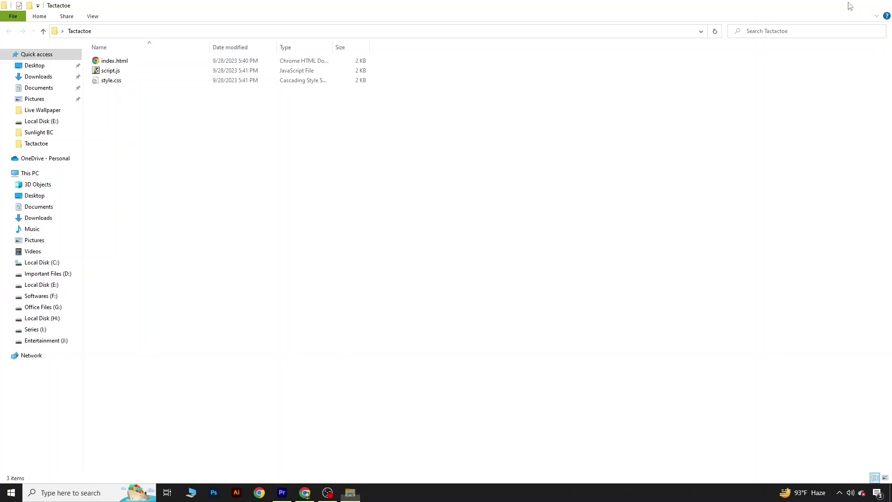
pyautogui.click(880, 5)
pyautogui.rightClick(27, 14)
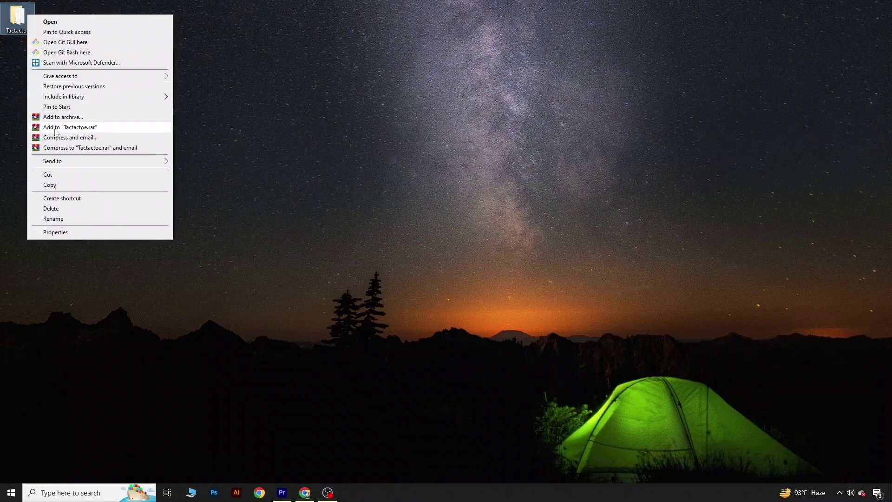
pyautogui.moveTo(71, 162)
pyautogui.click(196, 171)
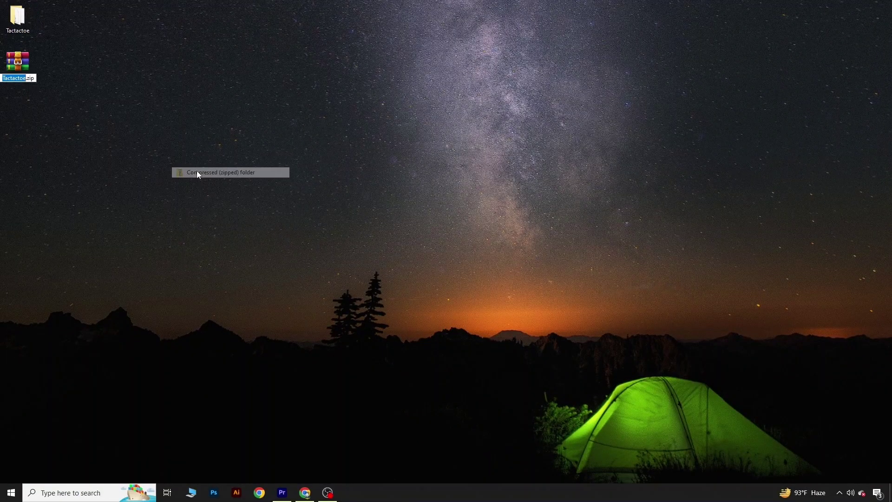
pyautogui.press('Return')
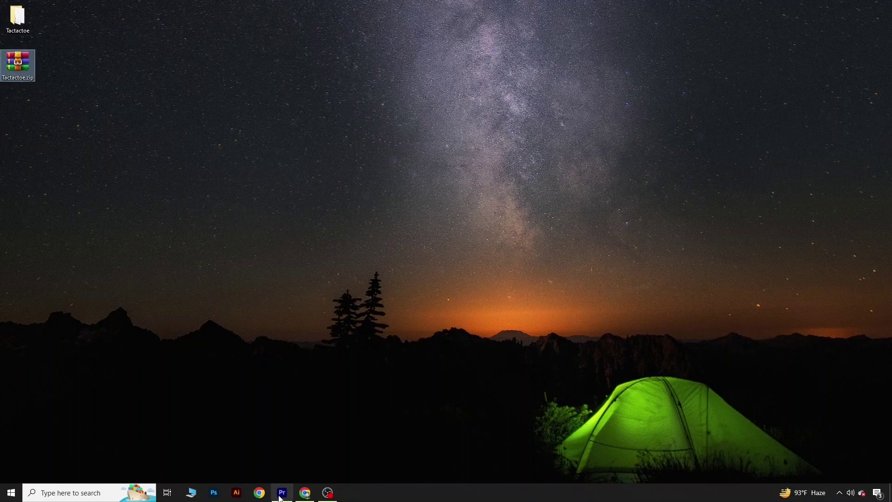
pyautogui.click(305, 493)
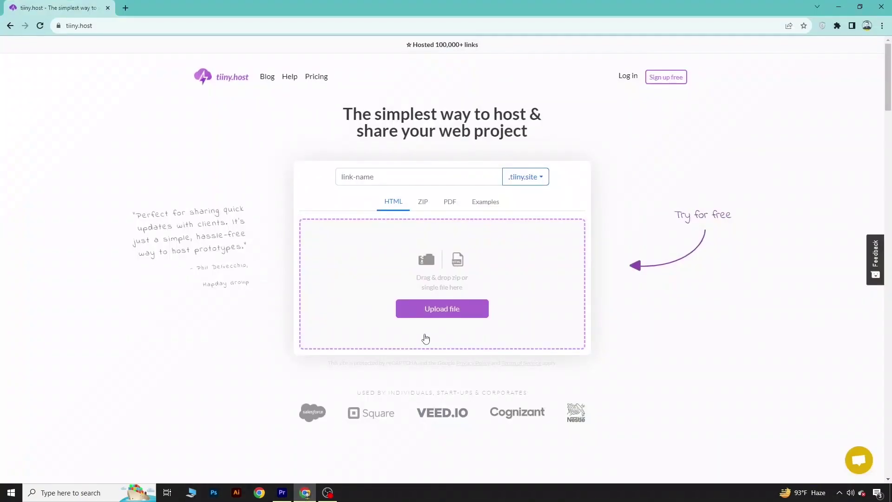
# Upload Tactactoe.zip from the Desktop into the tiiny.host upload area.
pyautogui.click(434, 316)
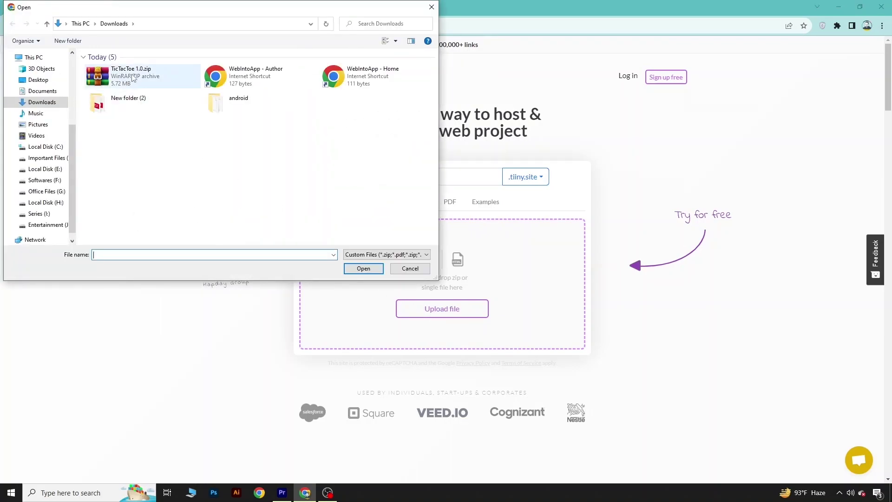
pyautogui.click(38, 80)
pyautogui.click(191, 88)
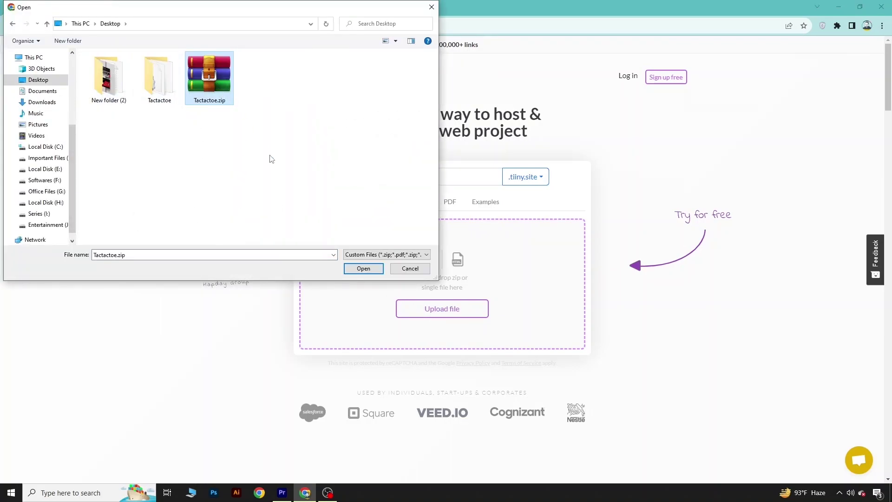
pyautogui.moveTo(208, 72); pyautogui.dragTo(514, 282)
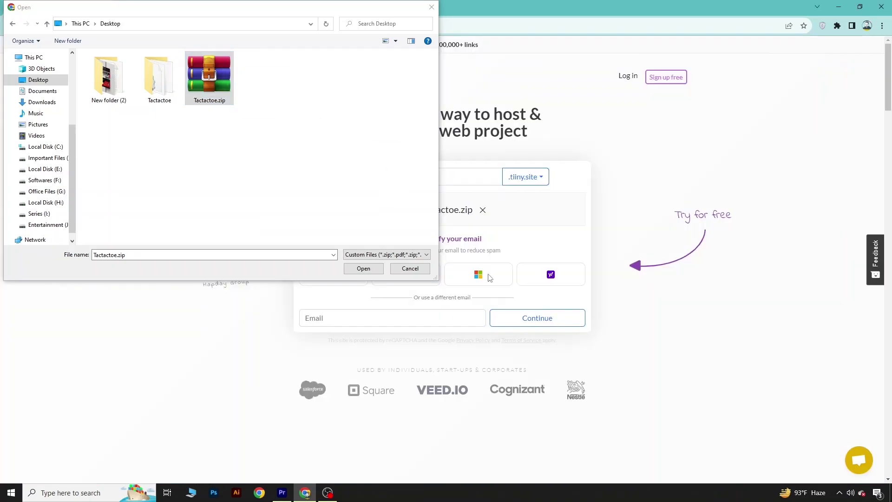
pyautogui.click(410, 268)
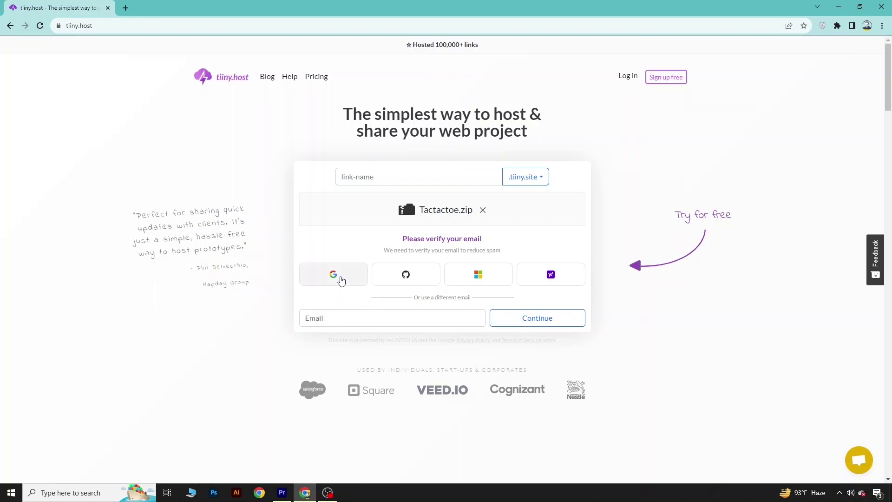
# Verify the email with a Google account and complete the welcome form to publish the site.
pyautogui.click(340, 280)
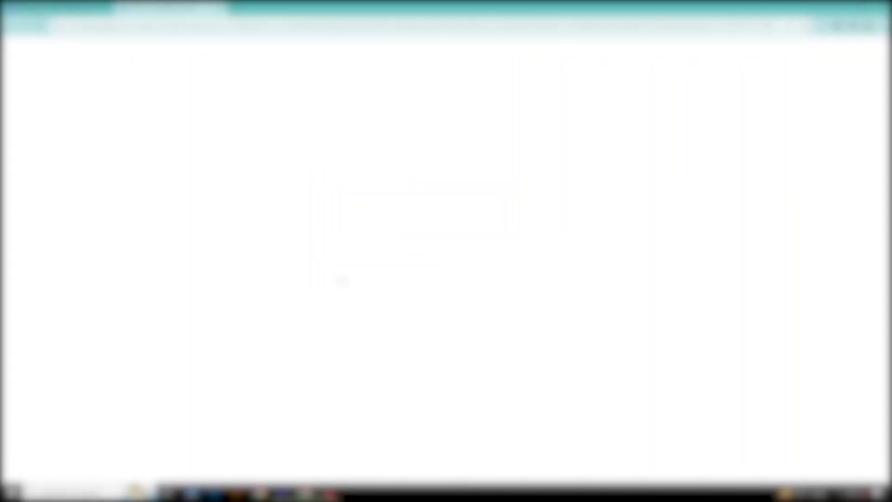
pyautogui.click(404, 232)
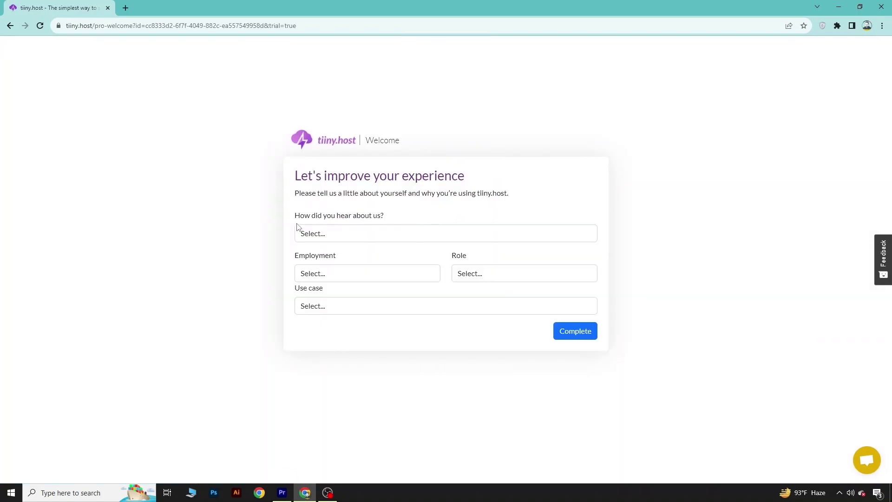
pyautogui.click(579, 337)
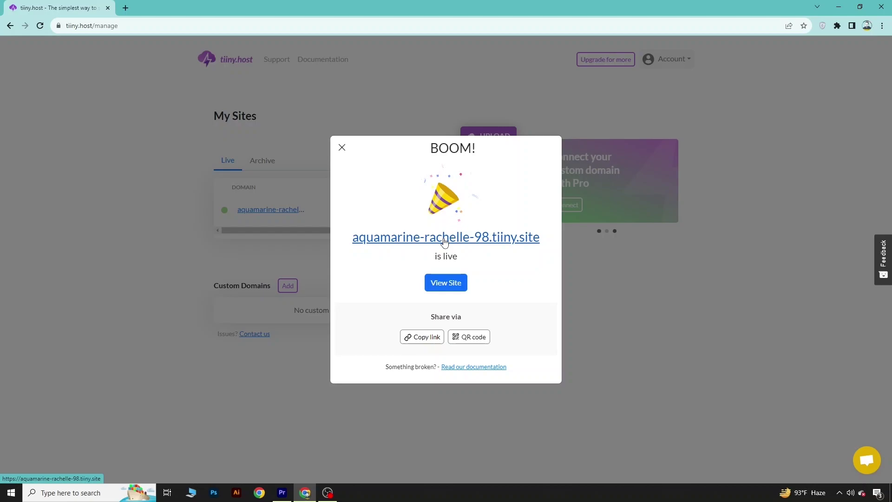
# Open aquamarine-rachelle-98.tiiny.site in a new tab and play a full nine-move Tic Tac Toe game.
pyautogui.click(444, 241)
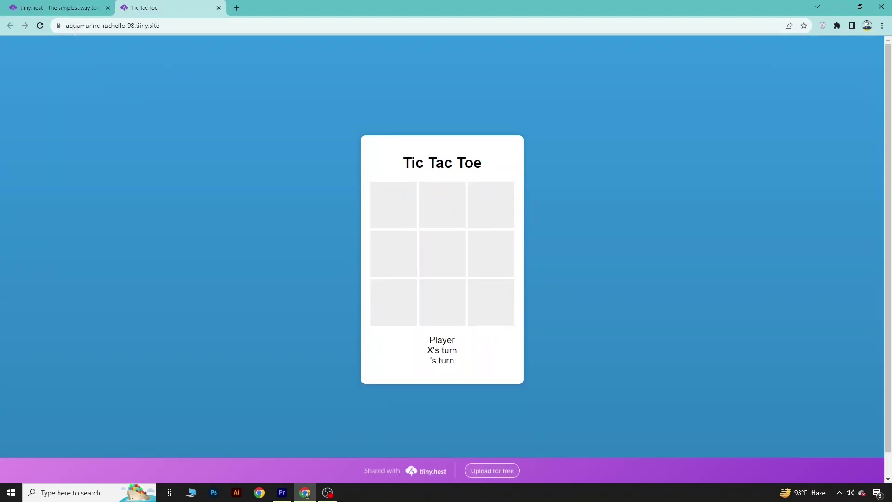
pyautogui.click(132, 25)
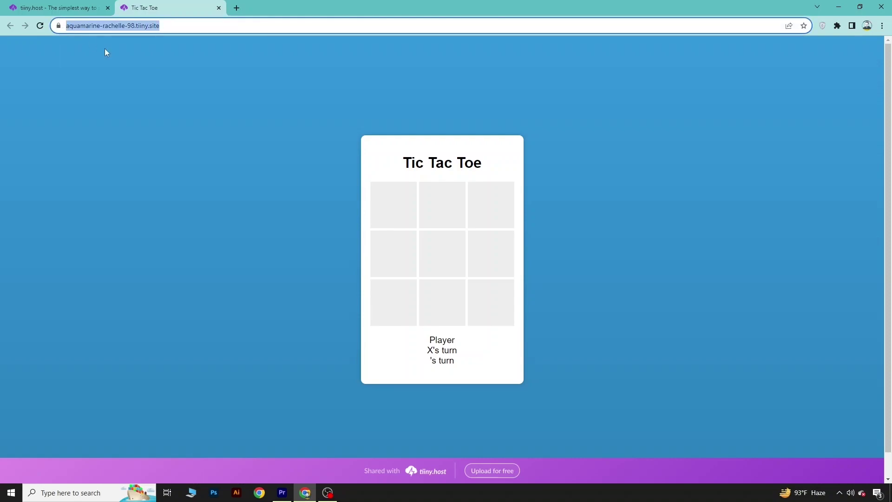
pyautogui.click(393, 206)
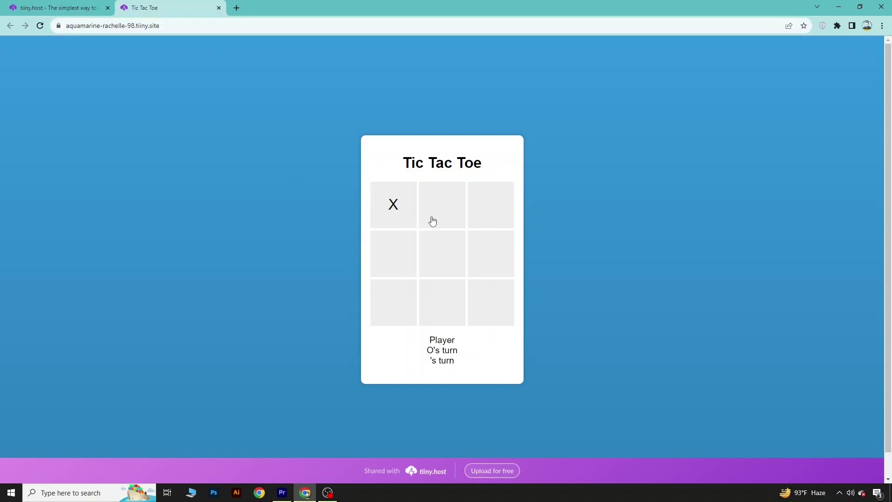
pyautogui.click(428, 210)
pyautogui.click(421, 241)
pyautogui.click(412, 258)
pyautogui.click(444, 299)
pyautogui.click(489, 297)
pyautogui.click(394, 300)
pyautogui.click(485, 255)
pyautogui.click(490, 207)
pyautogui.moveTo(163, 26); pyautogui.dragTo(67, 41)
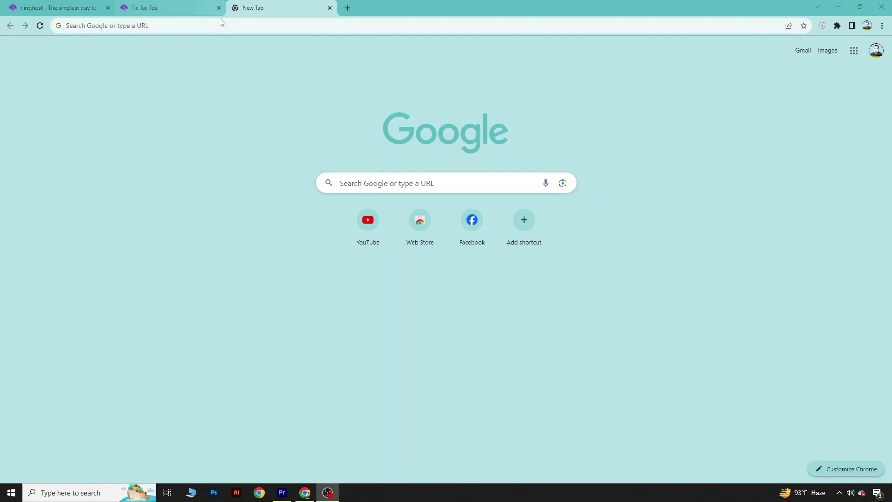
# Load the WebIntoApp app maker page in a new tab.
pyautogui.click(220, 23)
pyautogui.write('https://www.webintoapp.com/app-maker')
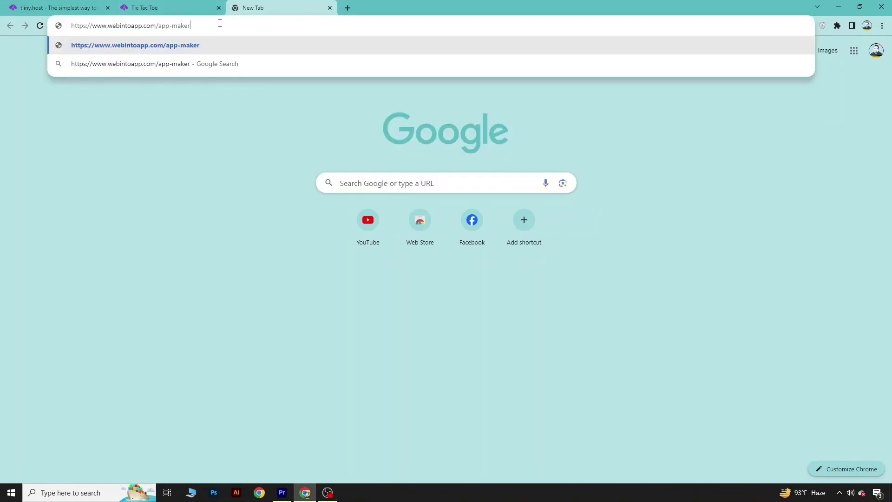
pyautogui.press('Return')
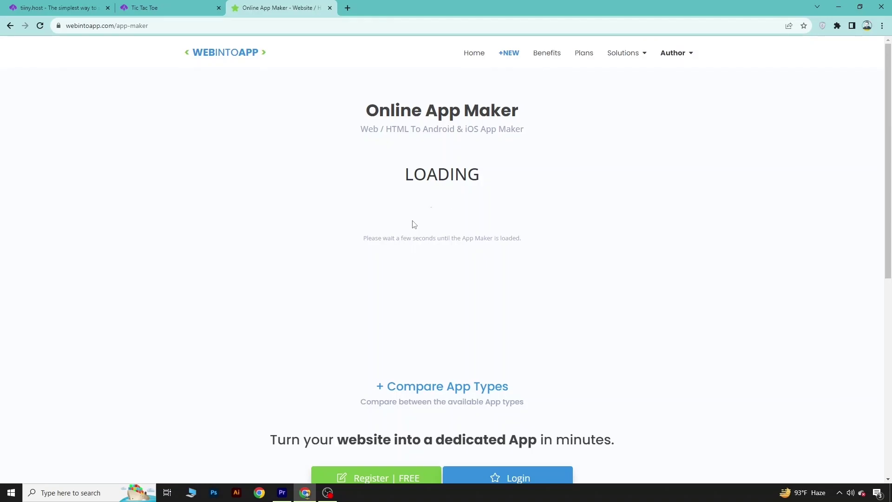
pyautogui.scroll(-2, 294, 213)
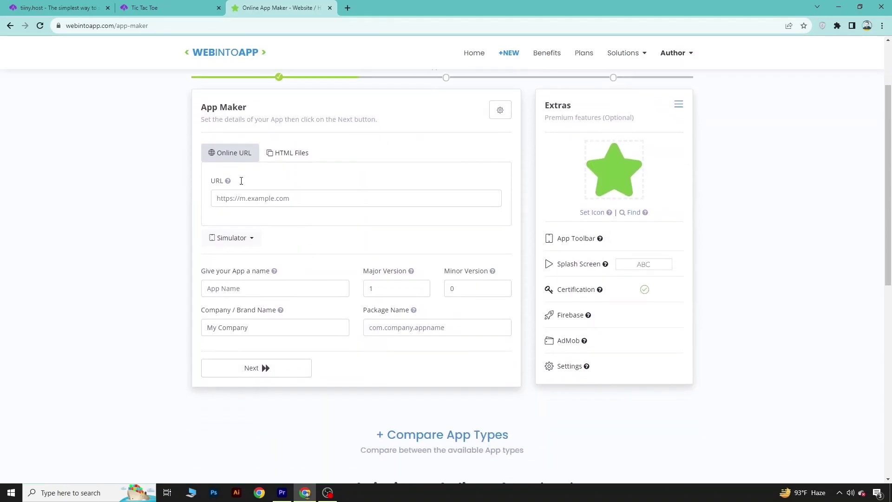
pyautogui.click(176, 4)
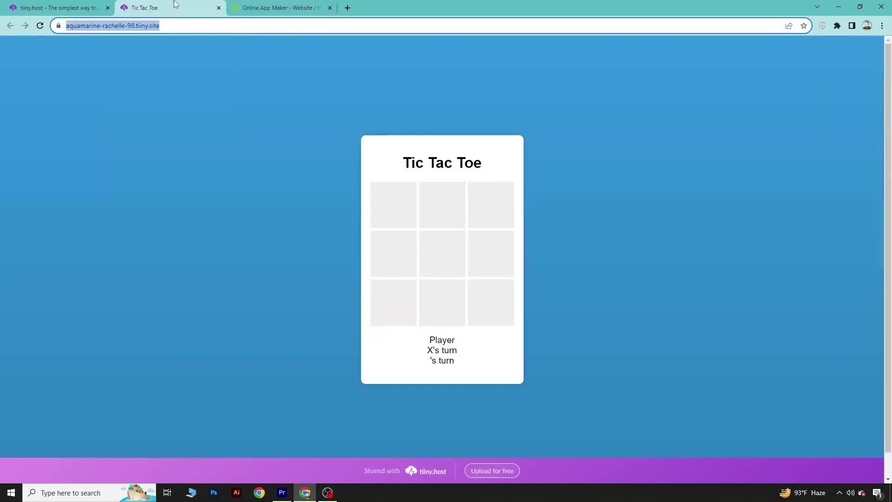
pyautogui.click(188, 29)
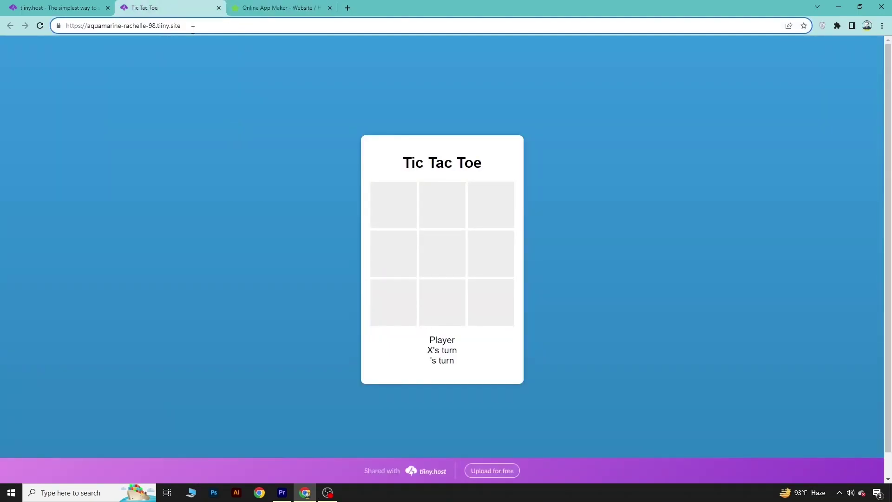
pyautogui.hotkey('ctrl', 'a')
pyautogui.hotkey('ctrl', 'c')
pyautogui.click(256, 4)
pyautogui.click(262, 198)
pyautogui.hotkey('ctrl', 'v')
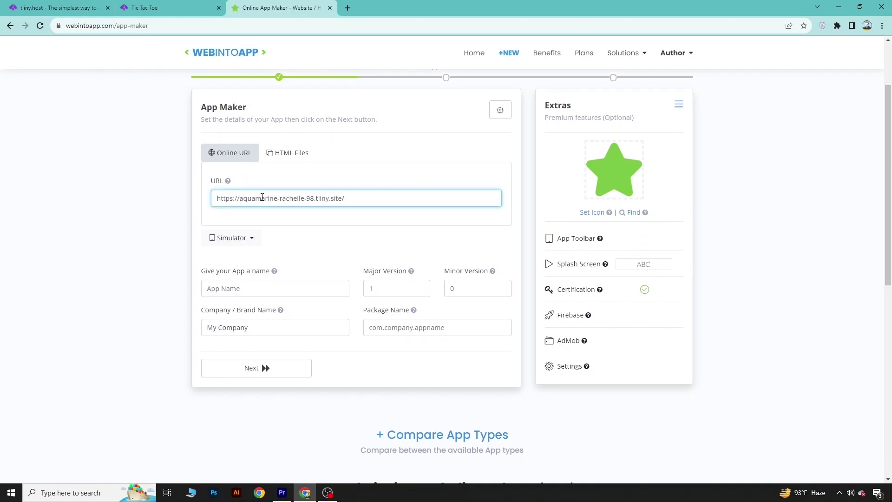
pyautogui.click(278, 289)
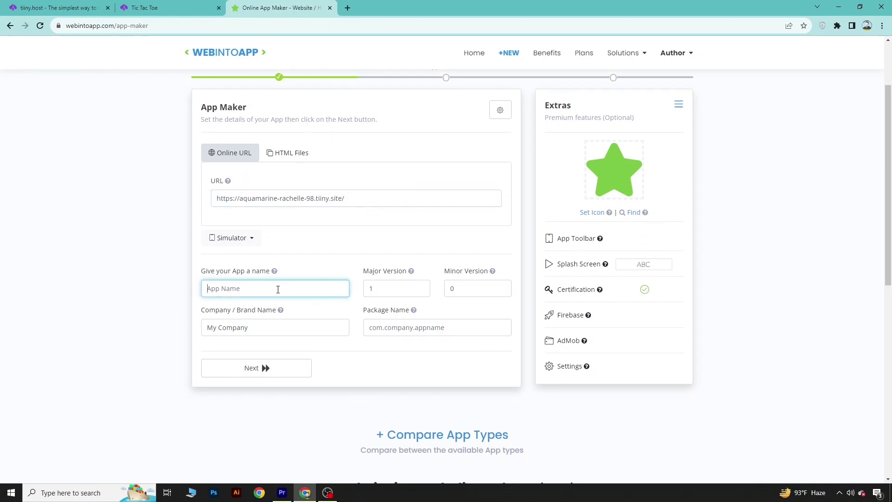
pyautogui.write('Tictactoe')
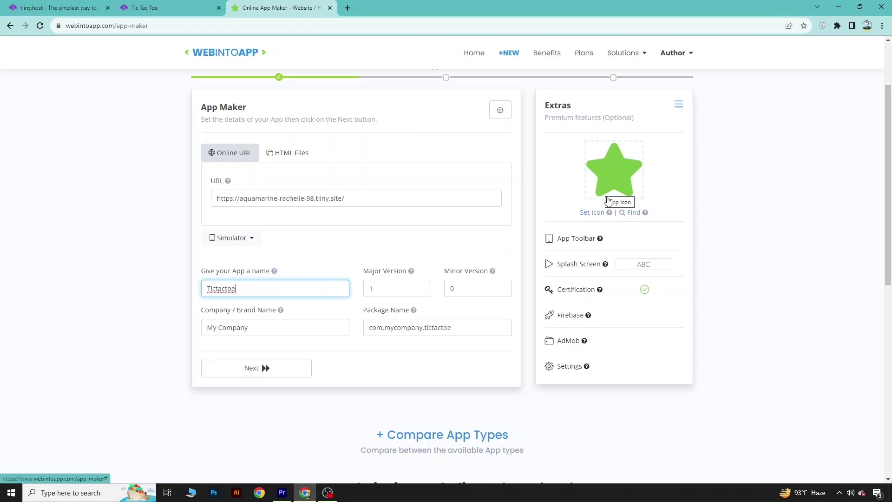
# Search the web for flaticon and open the Flaticon website in a new tab.
pyautogui.click(347, 8)
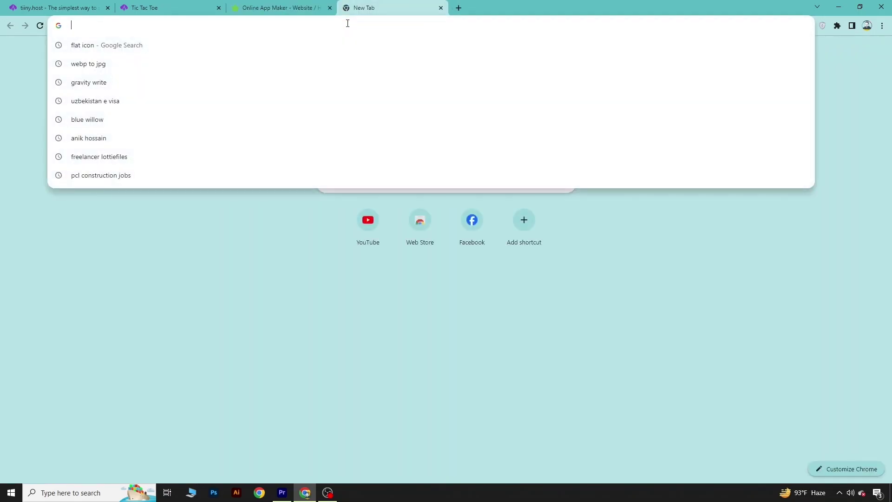
pyautogui.write('flaticon')
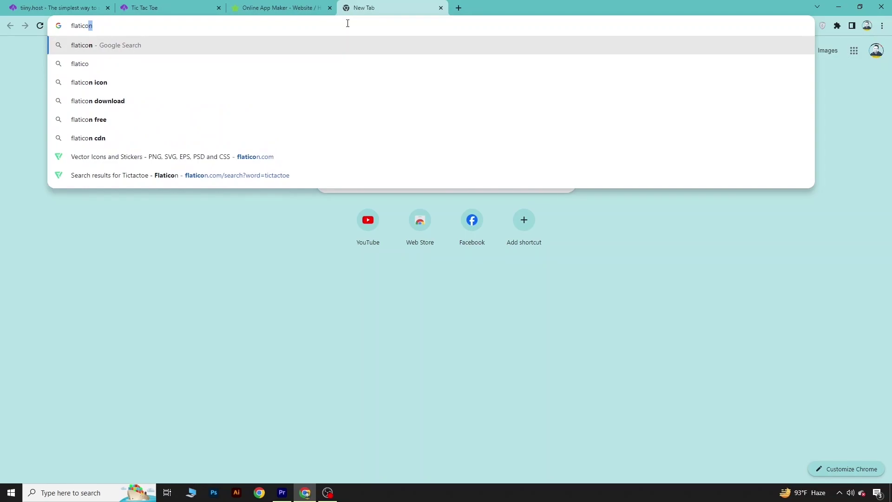
pyautogui.press('Return')
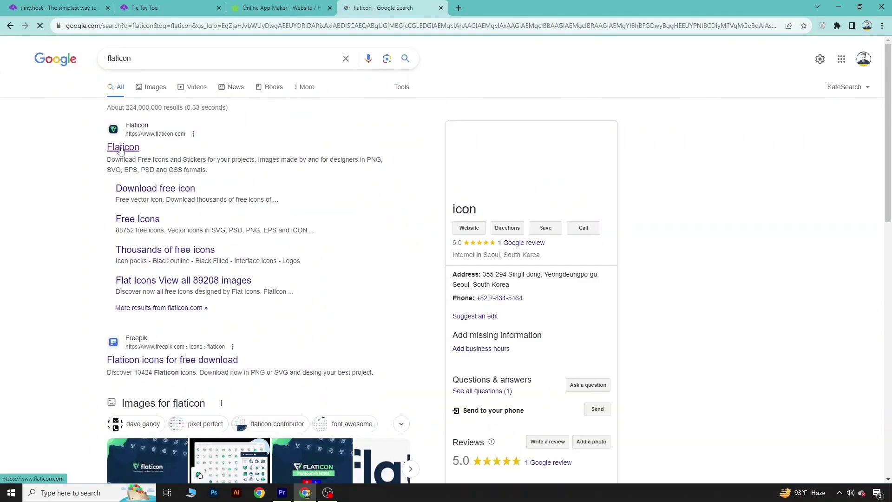
pyautogui.click(121, 147)
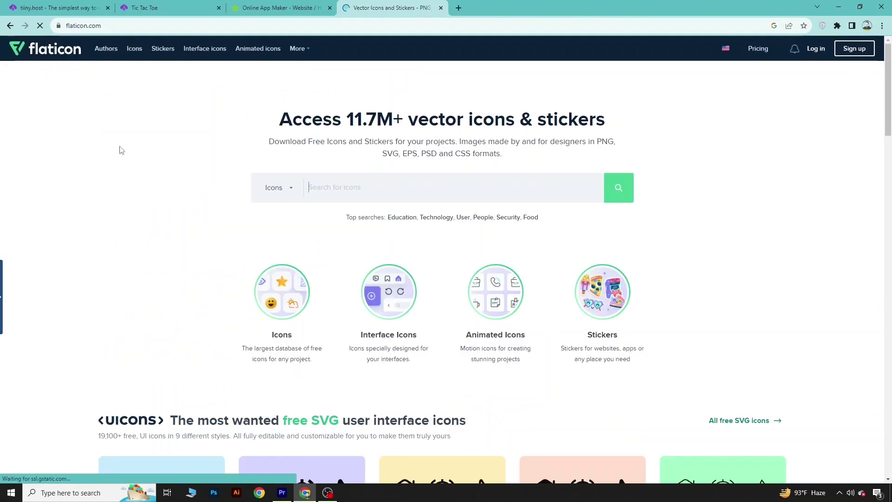
# Search Flaticon for tictactoe icons, browse the results, then close the tab.
pyautogui.scroll(-3, 441, 260)
pyautogui.scroll(-5, 441, 285)
pyautogui.scroll(8, 334, 193)
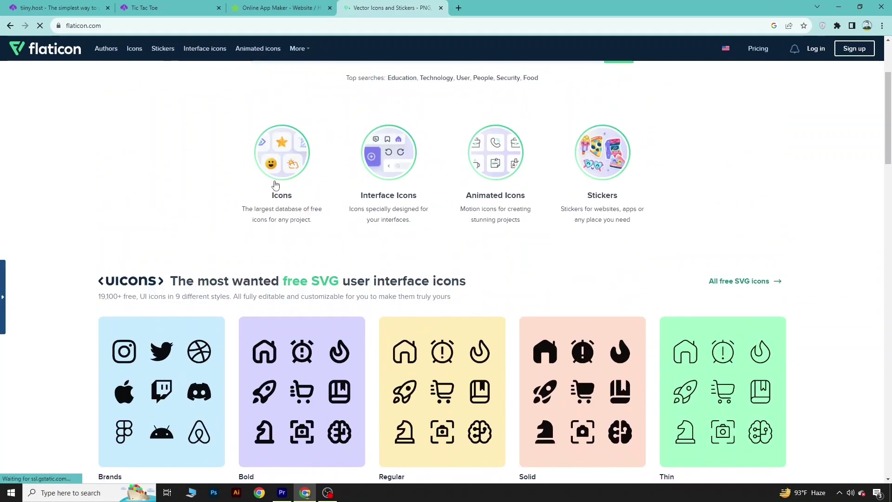
pyautogui.write('tictactoe')
pyautogui.press('Return')
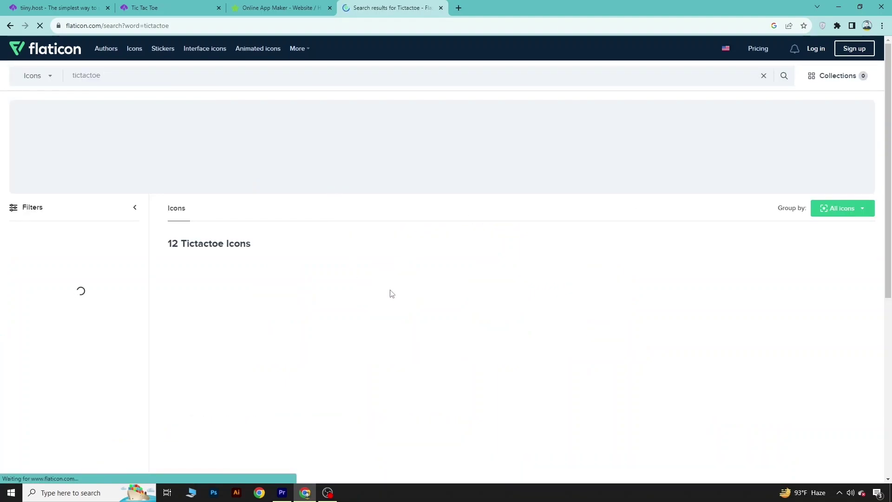
pyautogui.scroll(-3, 391, 293)
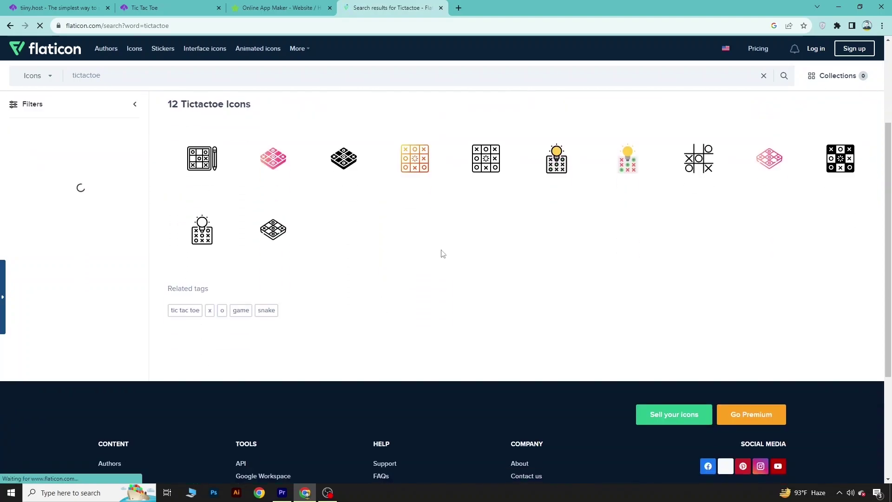
pyautogui.moveTo(274, 159)
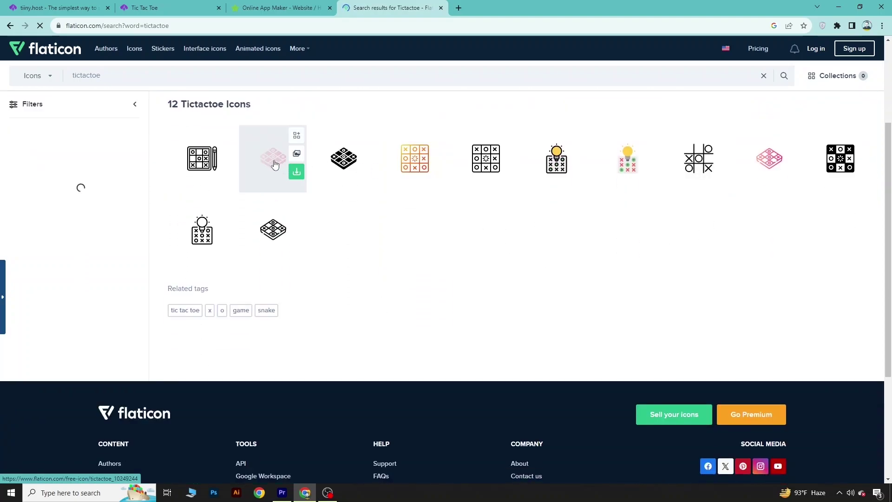
pyautogui.click(441, 8)
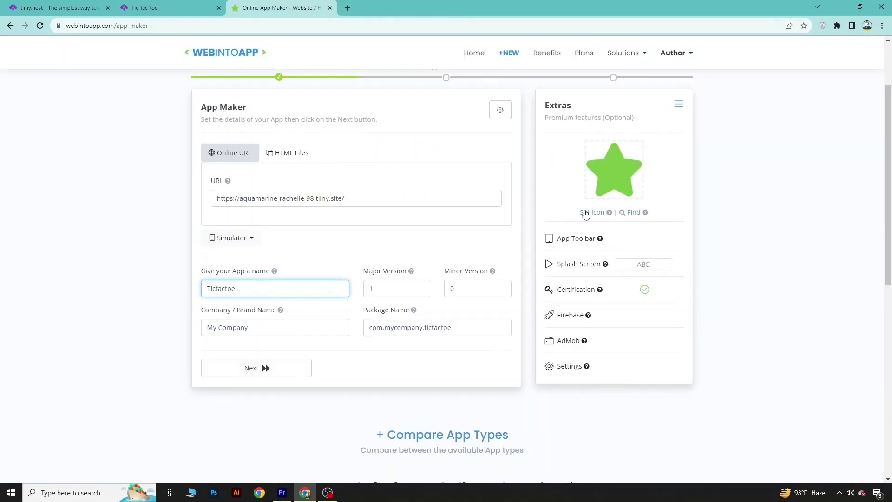
# Set tictactoe.png from Downloads as the app's custom icon.
pyautogui.click(591, 213)
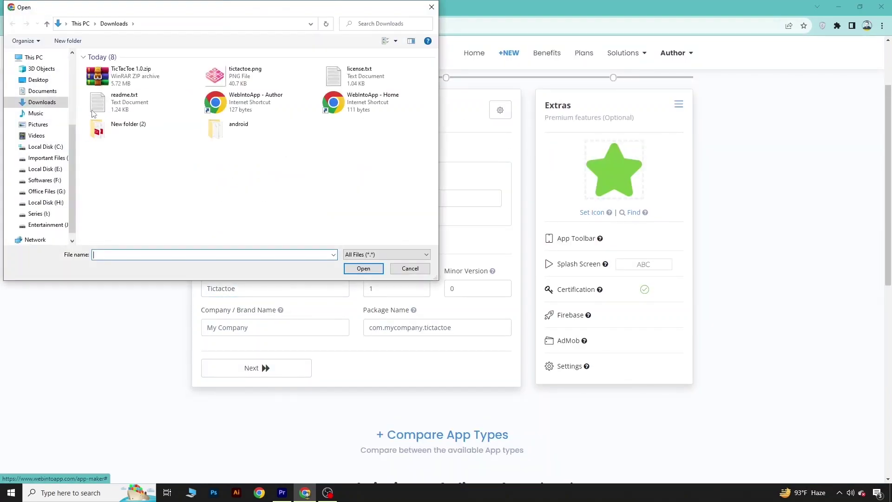
pyautogui.click(223, 81)
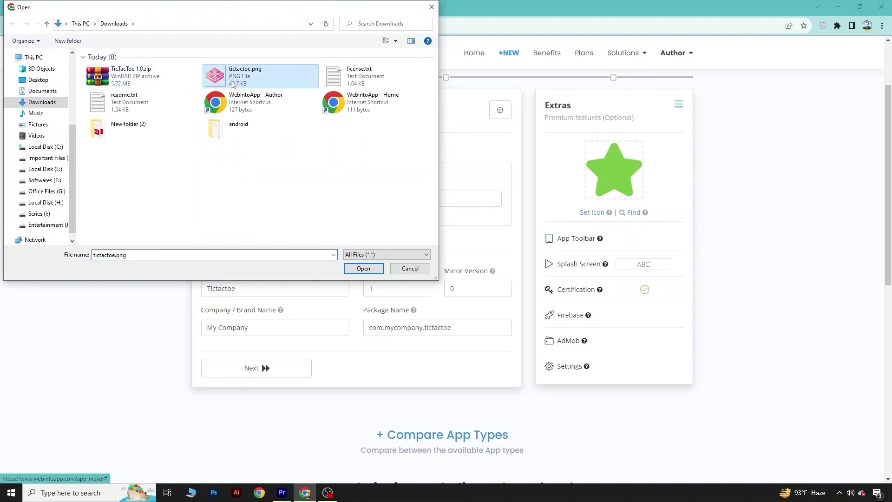
pyautogui.click(357, 271)
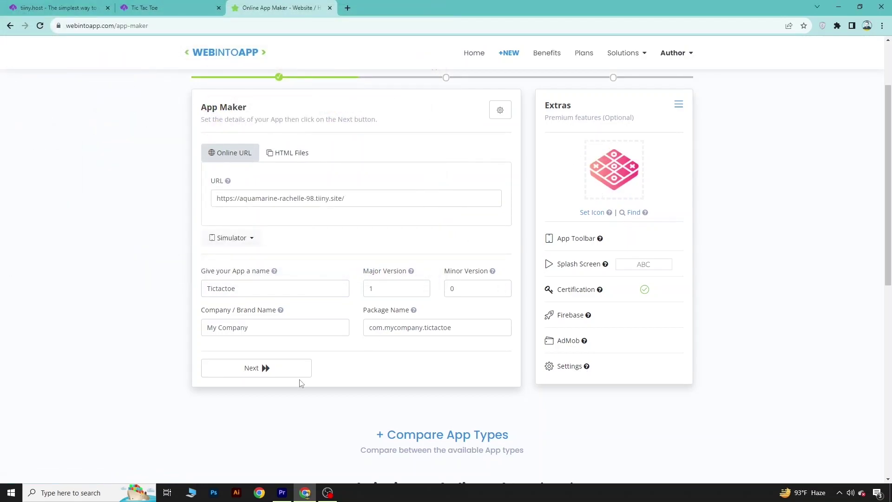
# Continue past review and build the free Android version of the Tictactoe app.
pyautogui.click(278, 377)
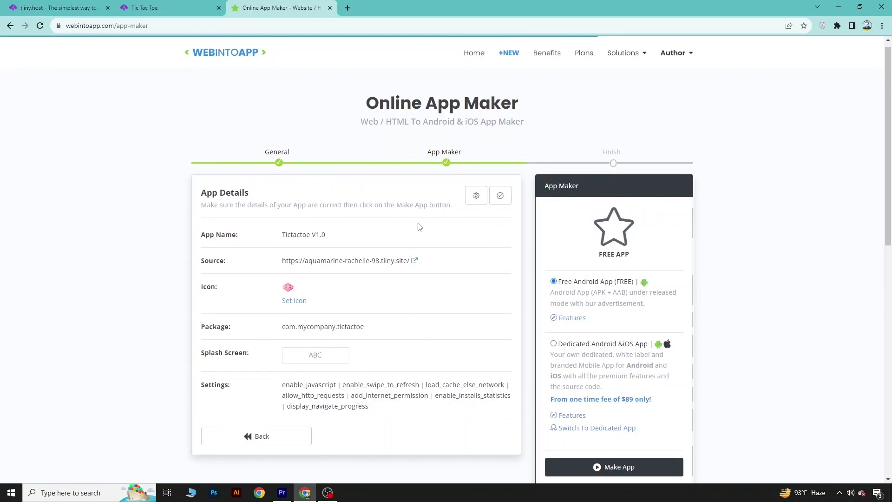
pyautogui.scroll(-2, 659, 343)
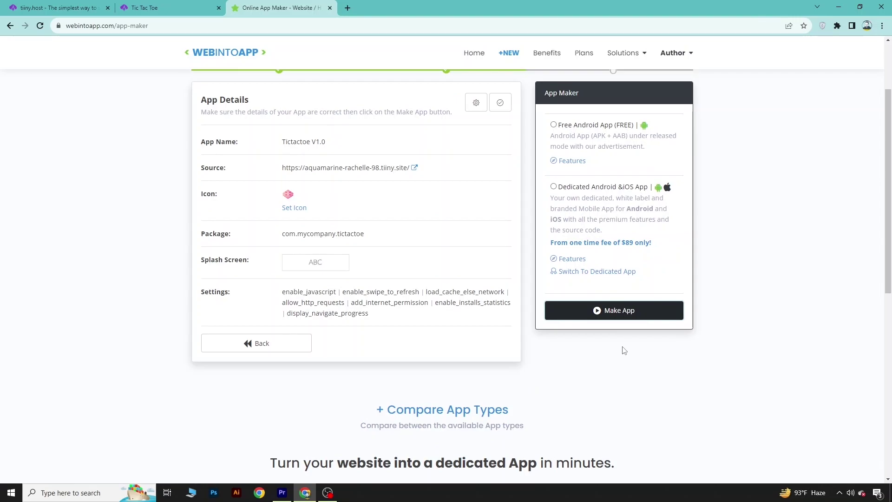
pyautogui.click(609, 316)
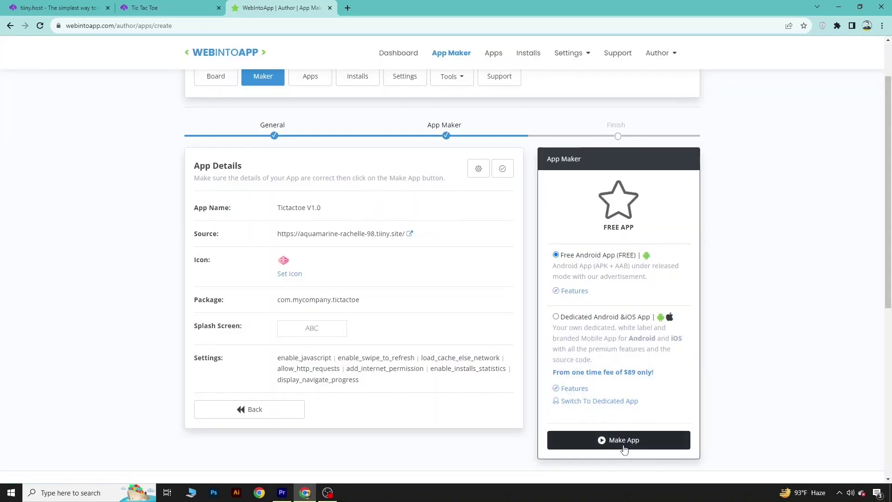
pyautogui.click(623, 441)
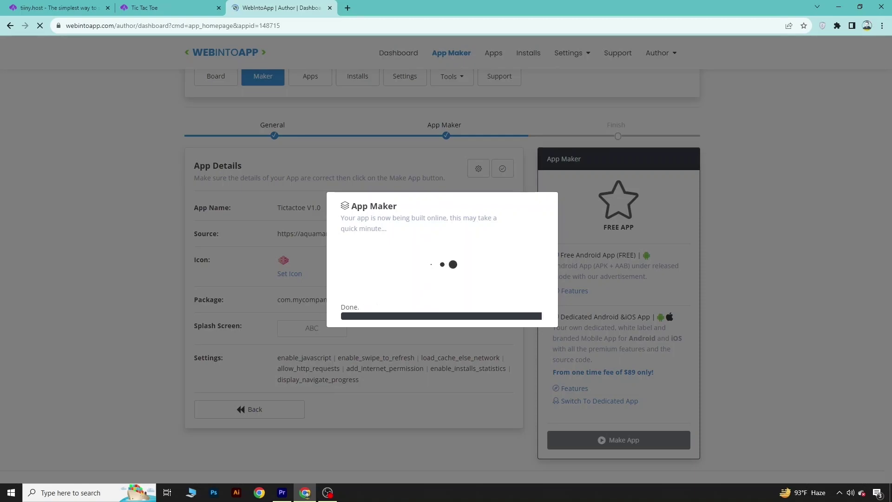
# Download all Tictactoe v1.0 files as a ZIP and show TicTacToe 1.0.zip in its folder.
pyautogui.scroll(-2, 245, 233)
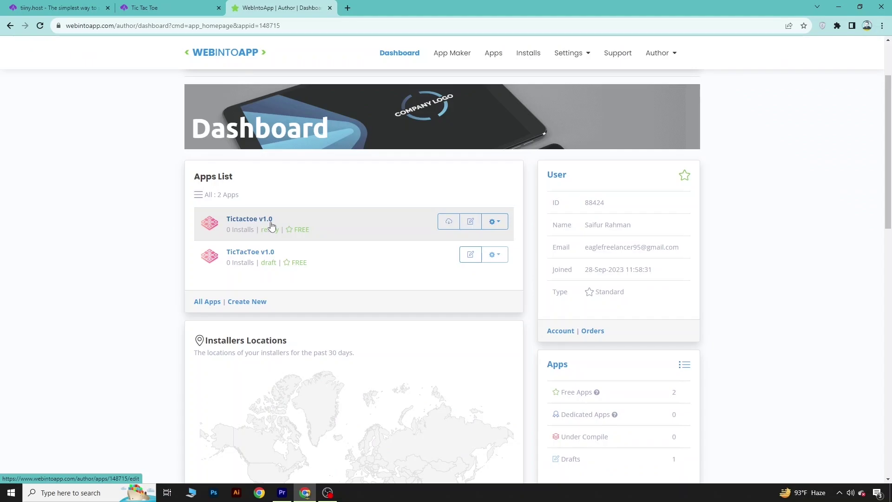
pyautogui.click(452, 225)
pyautogui.click(359, 169)
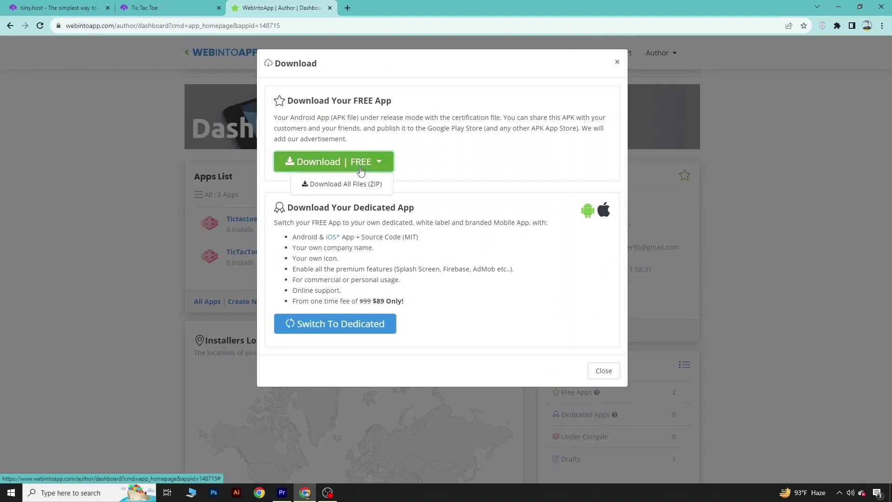
pyautogui.click(349, 186)
pyautogui.click(617, 62)
pyautogui.click(836, 27)
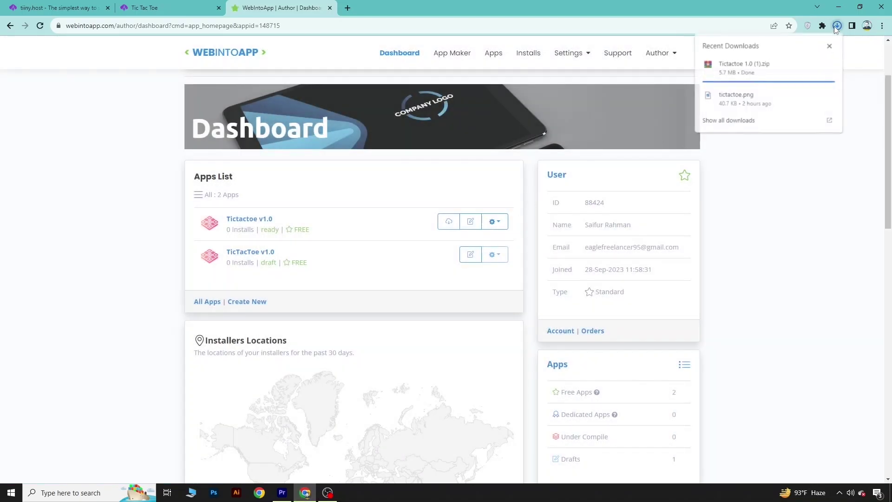
pyautogui.click(734, 72)
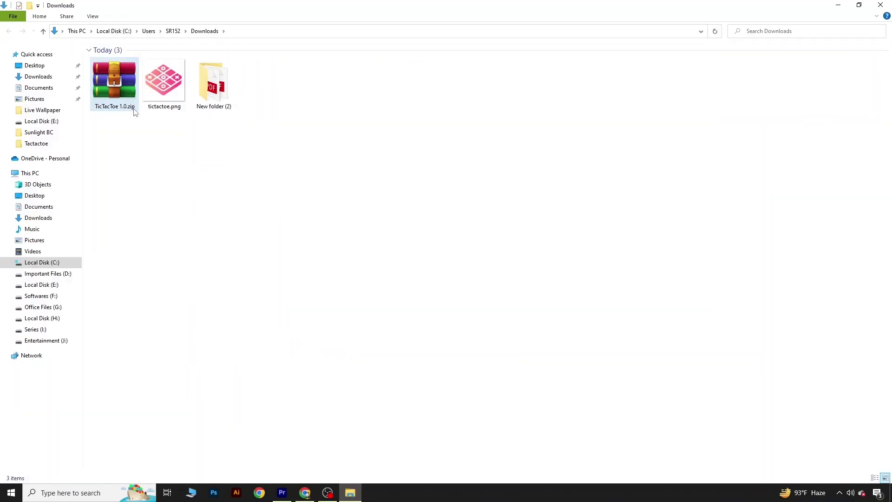
# Extract TicTacToe 1.0.zip here, open its android folder and select app-release.apk.
pyautogui.rightClick(117, 92)
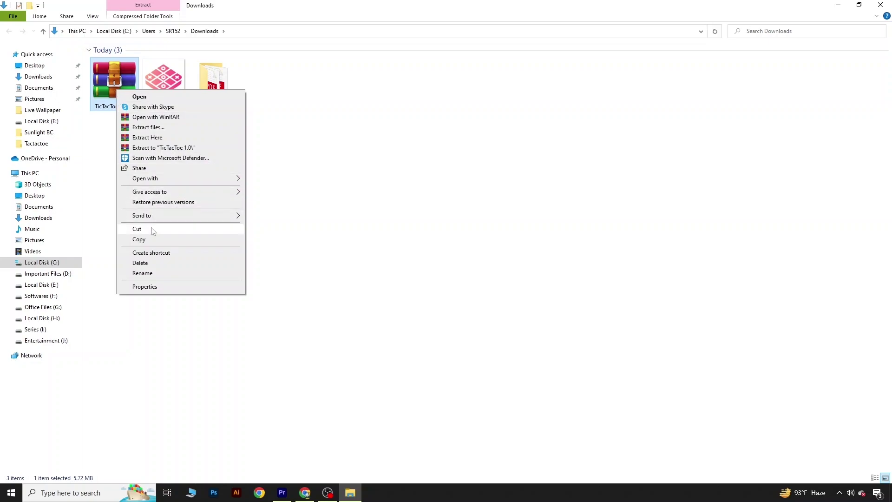
pyautogui.rightClick(115, 73)
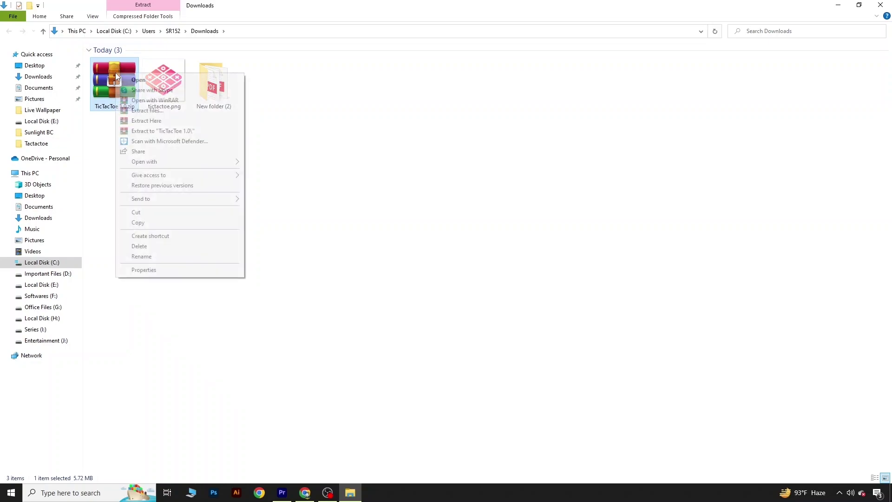
pyautogui.click(149, 121)
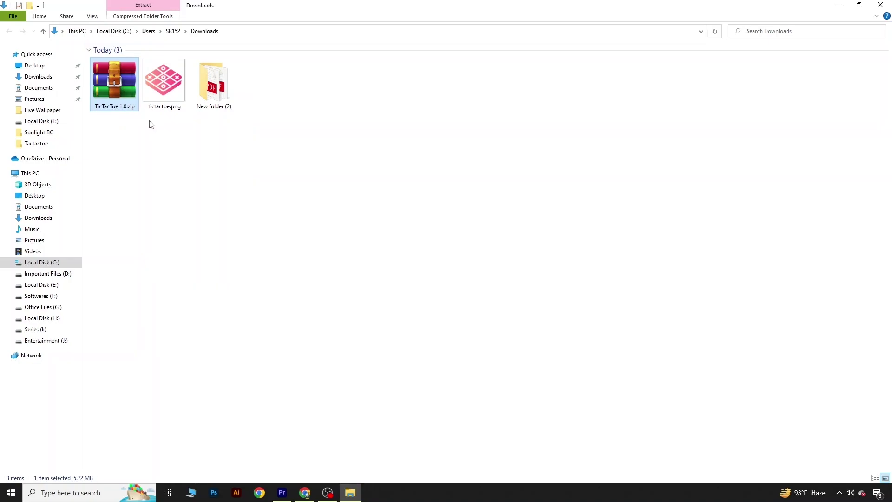
pyautogui.click(442, 175)
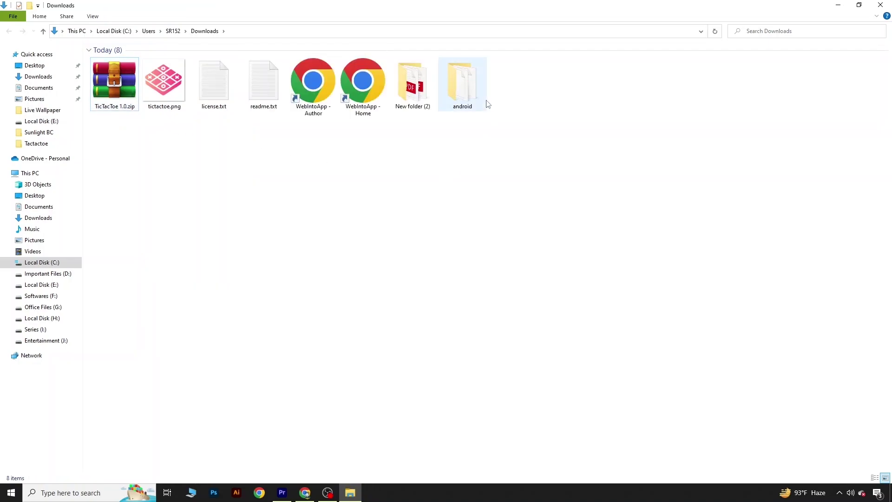
pyautogui.doubleClick(461, 95)
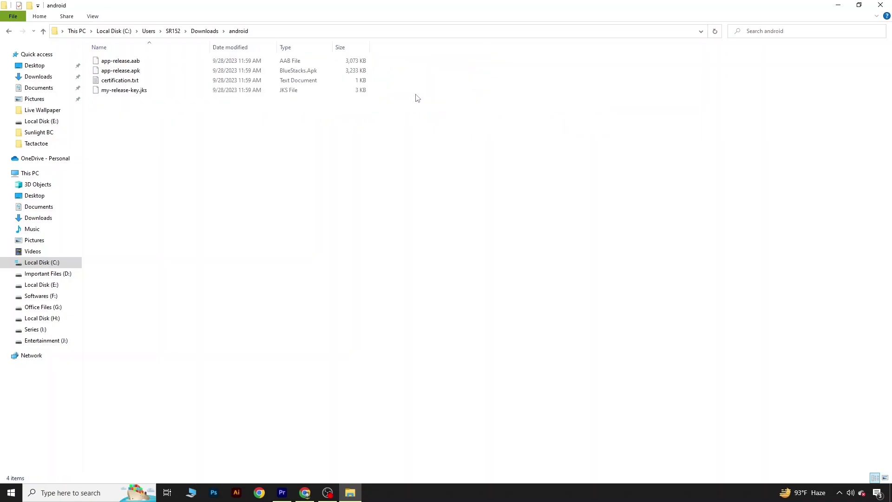
pyautogui.click(135, 75)
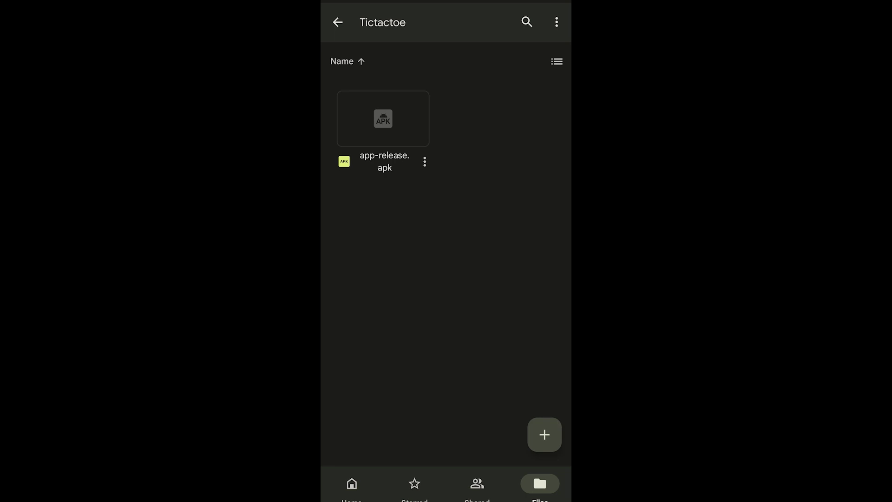
# Open app-release.apk on the phone with Package installer (Just once) and start installing.
pyautogui.click(403, 146)
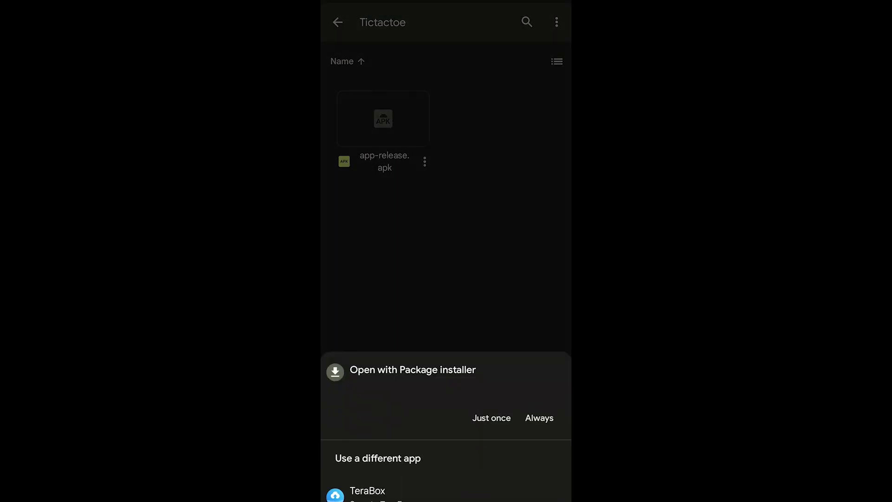
pyautogui.click(492, 417)
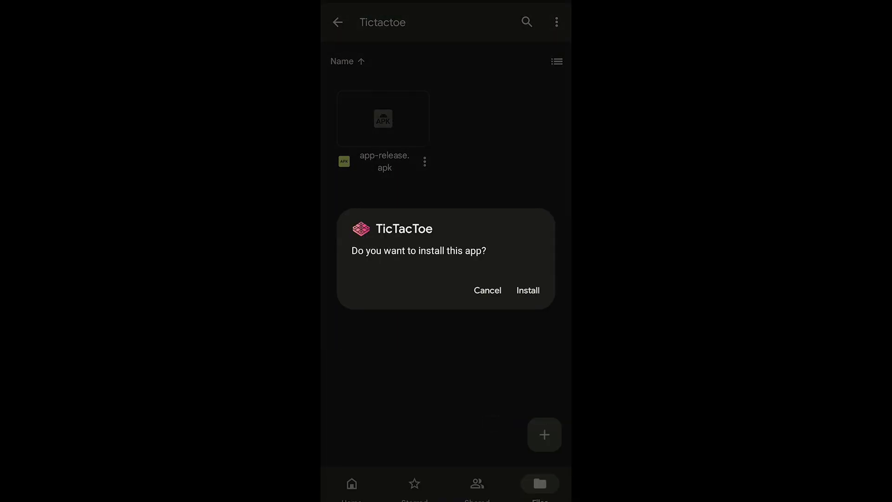
pyautogui.click(528, 290)
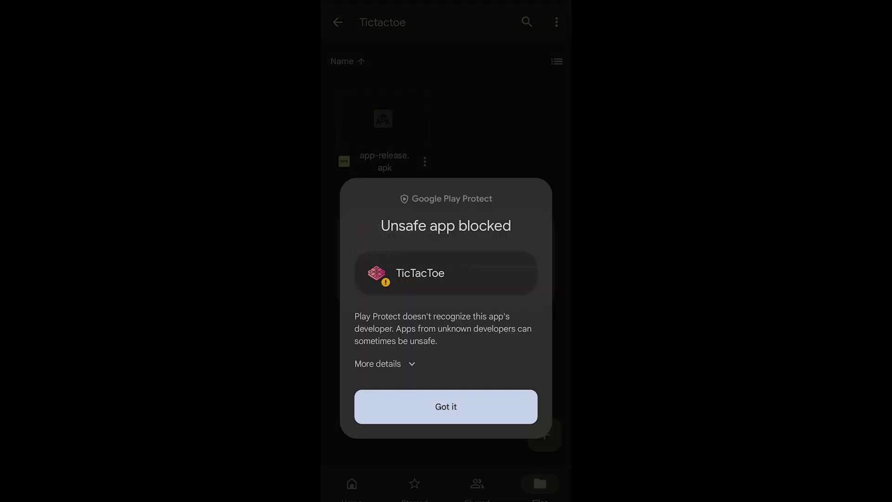
# Bypass the Play Protect warning with Install anyway and launch the TicTacToe app.
pyautogui.click(362, 311)
pyautogui.click(362, 331)
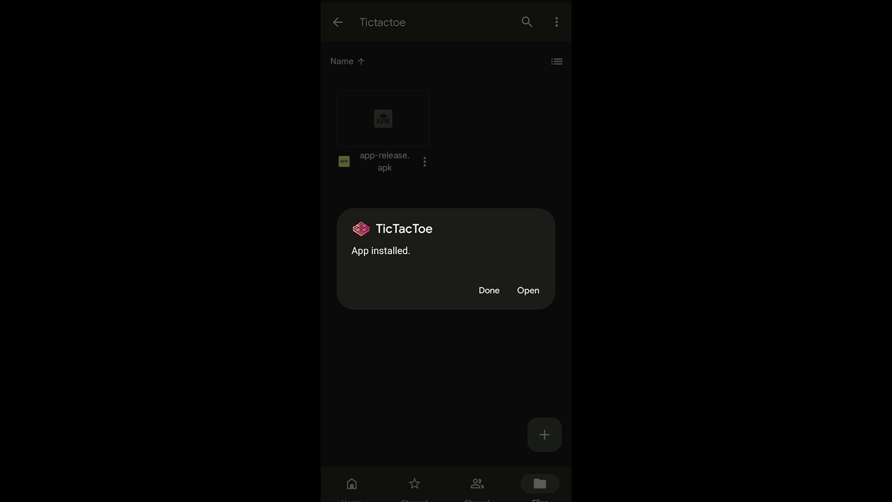
pyautogui.click(528, 289)
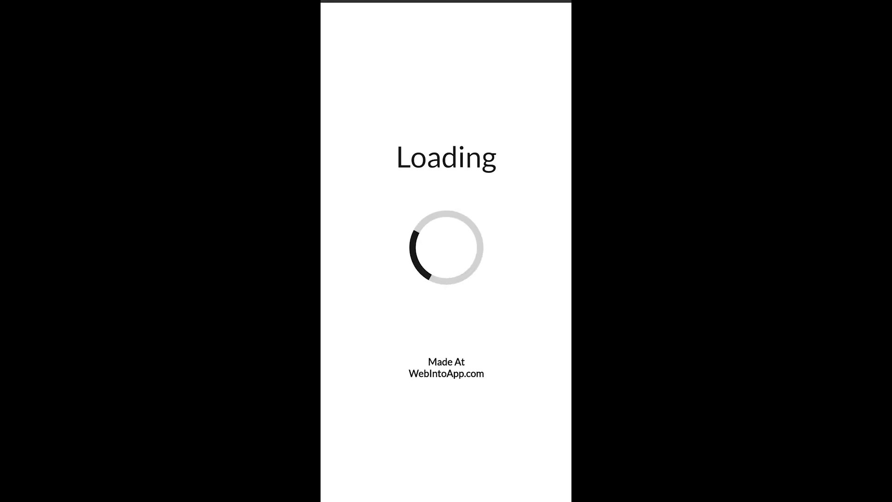
# Play X moves in the top-left, centre, middle-right and bottom-middle cells of the TicTacToe board.
pyautogui.click(396, 207)
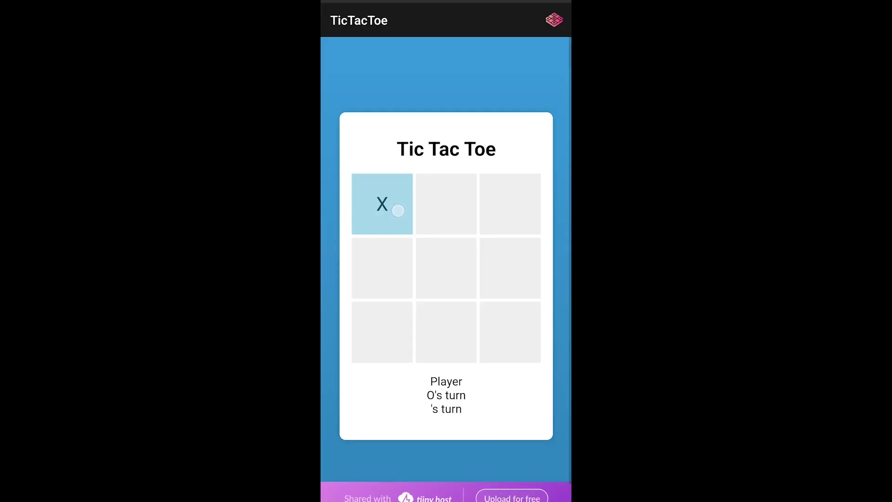
pyautogui.click(446, 267)
pyautogui.click(519, 274)
pyautogui.click(446, 331)
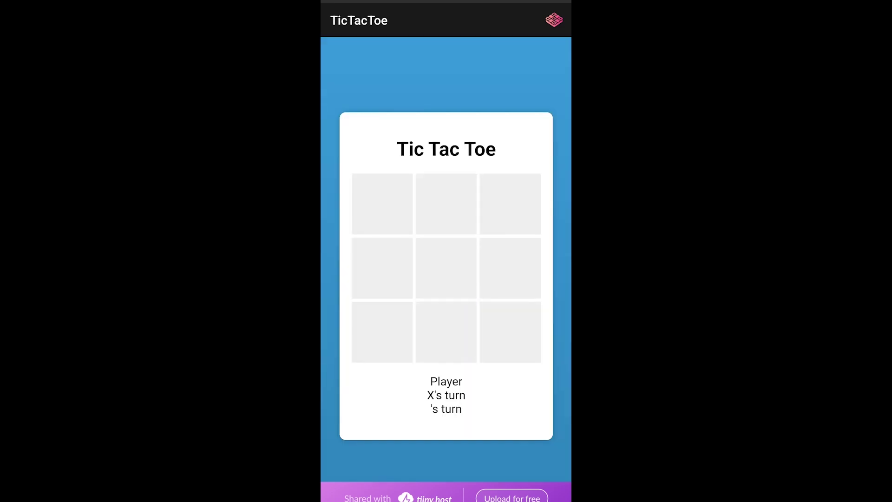
# Leave the game for the app drawer and relaunch the TicTacToe app from its icon.
pyautogui.moveTo(568, 301)
pyautogui.mouseDown()
pyautogui.moveTo(533, 300)
pyautogui.moveTo(568, 295)
pyautogui.mouseUp()
pyautogui.moveTo(568, 237); pyautogui.dragTo(543, 237)
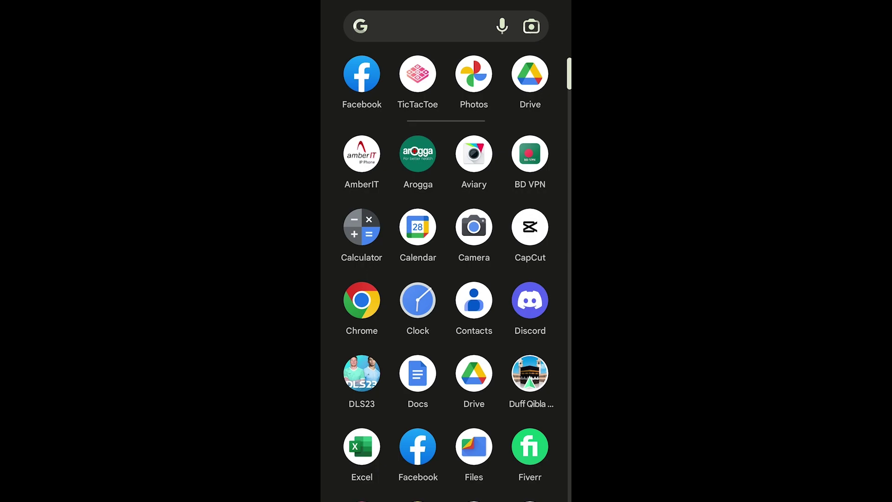
pyautogui.click(417, 74)
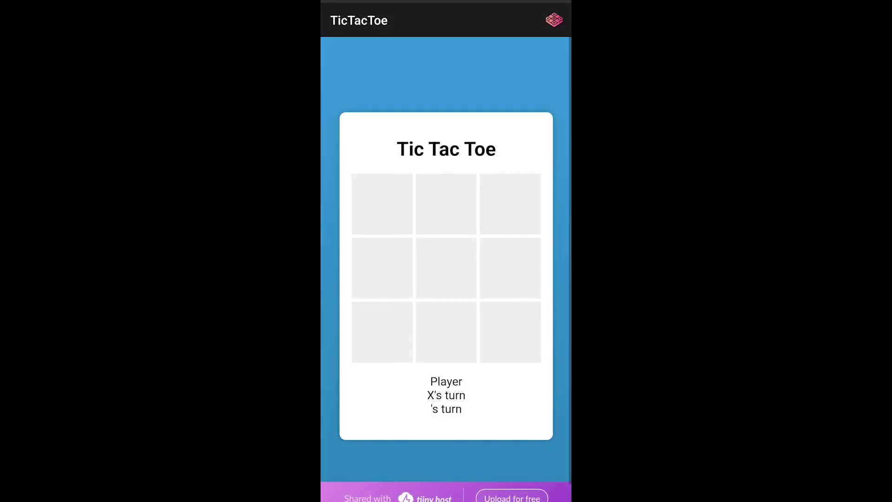